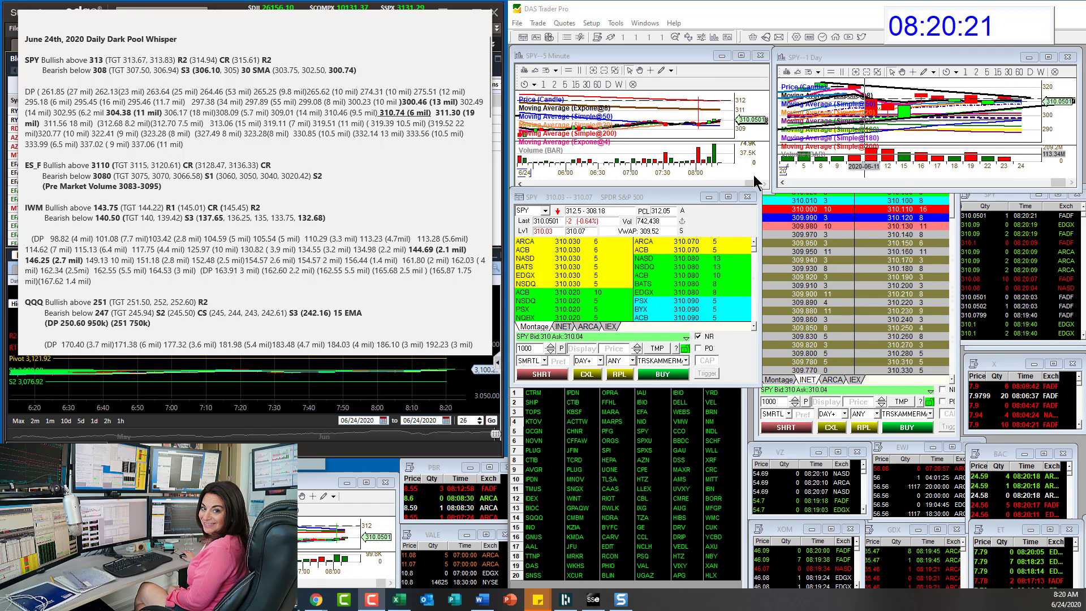
- Clear SPY from the DAS Level 2 montage symbol box
{"action": "left_click", "coordinate": [539, 210]}
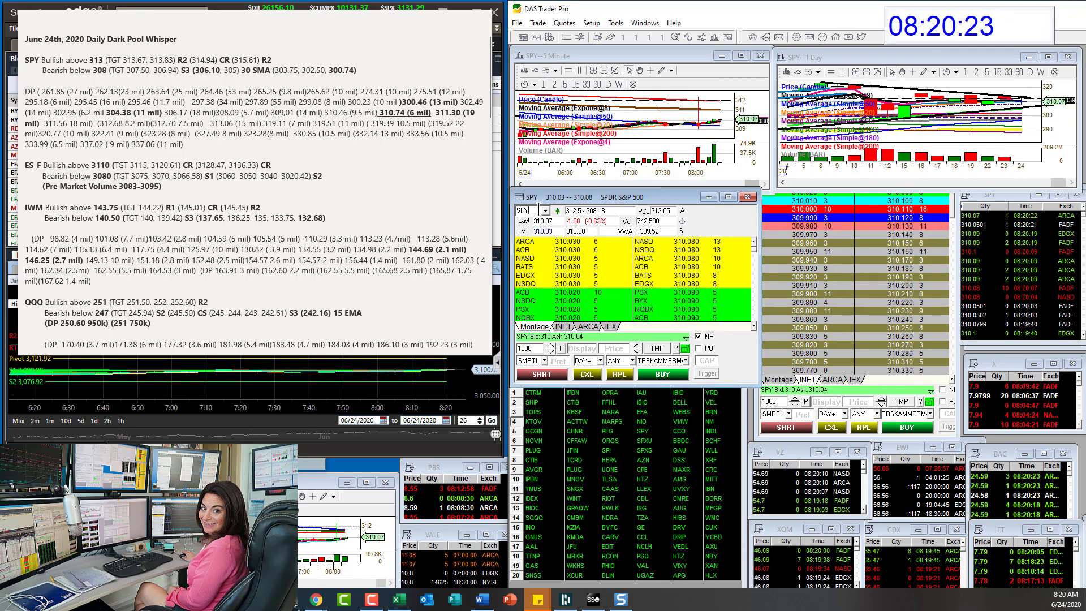
{"action": "key", "text": "BackSpace"}
{"action": "key", "text": "BackSpace"}
{"action": "key", "text": "BackSpace"}
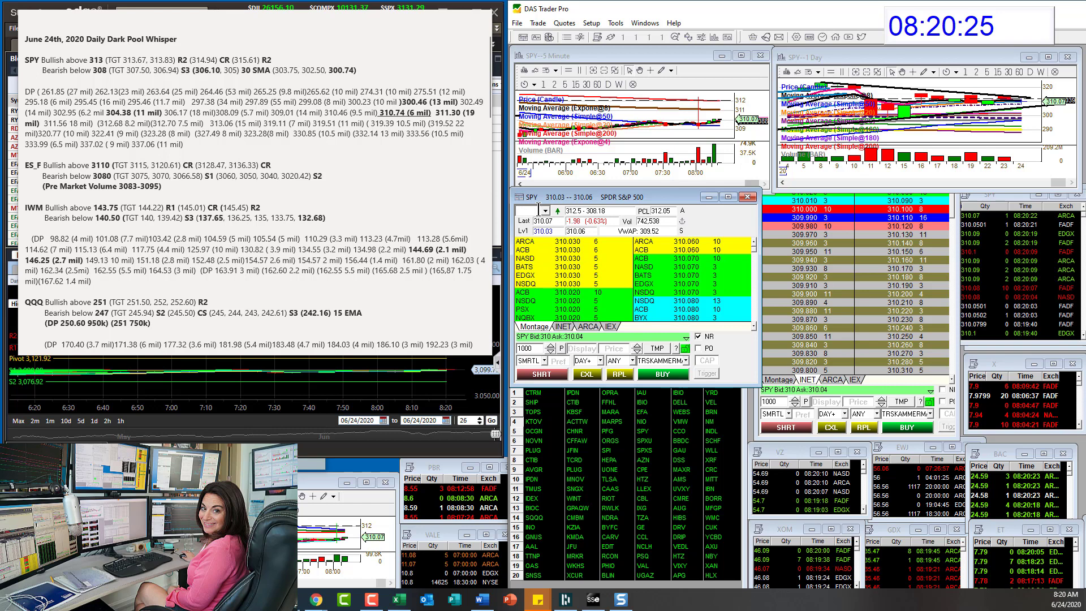
- Load #ES, then IWM, then QQQ into the montage and its linked charts
{"action": "type", "text": "#ES"}
{"action": "key", "text": "Return"}
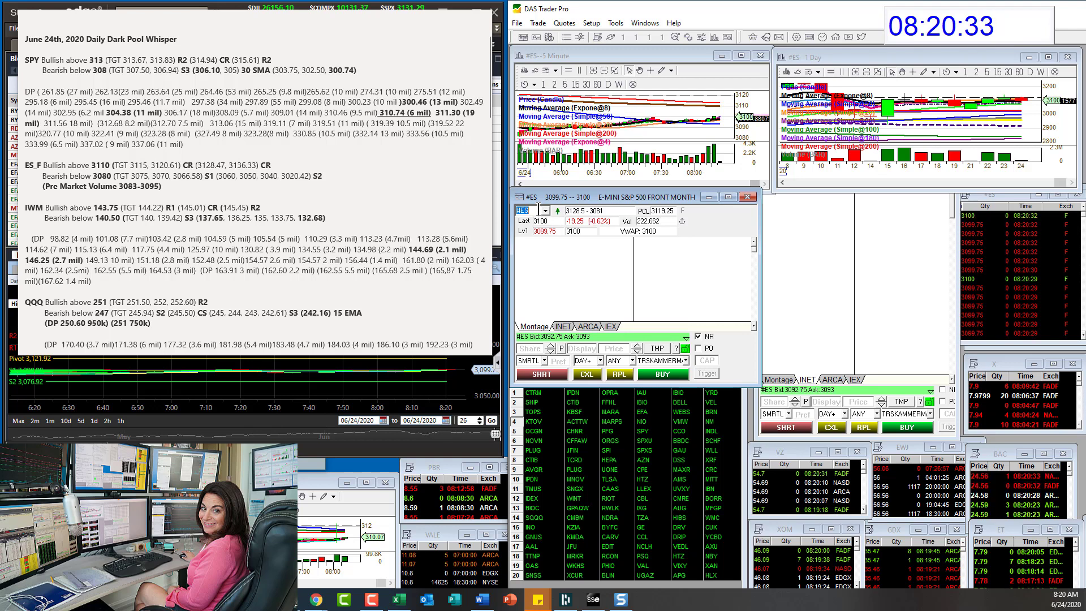
{"action": "type", "text": "IWM"}
{"action": "key", "text": "Return"}
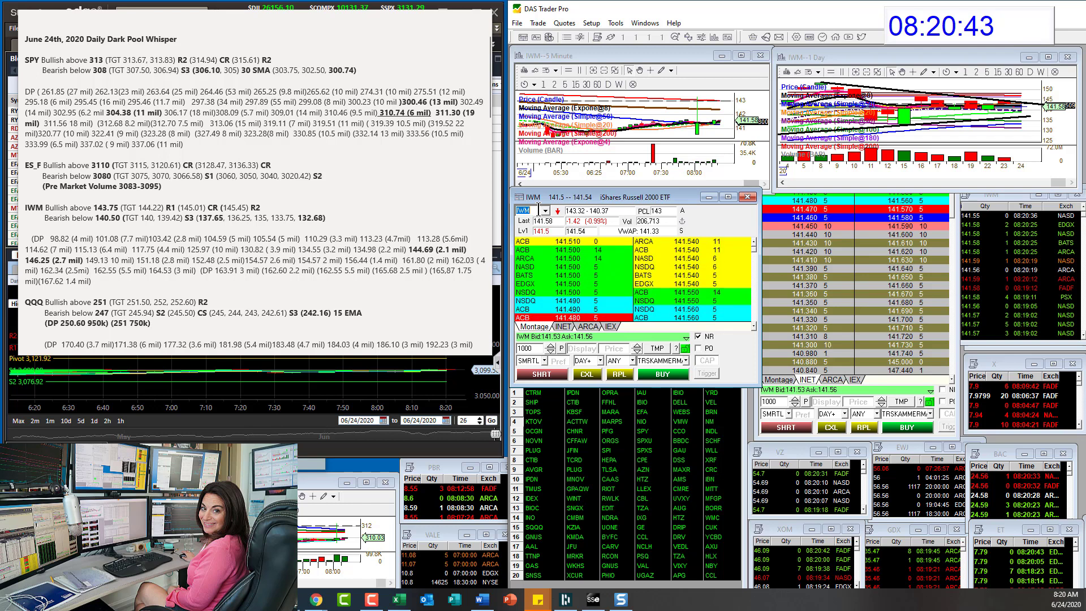
{"action": "type", "text": "QQQ"}
{"action": "key", "text": "Return"}
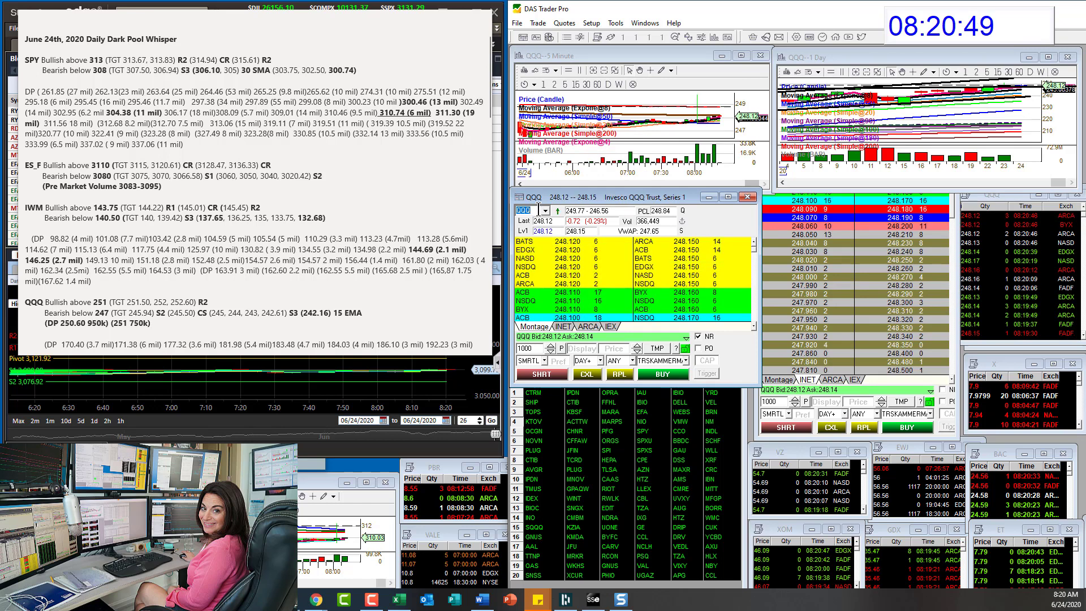
- Scroll the notes to the NQ_F, CL_FQ20, GC_F and PLUG levels, then load #NQ into the montage
{"action": "scroll", "coordinate": [331, 187], "scroll_direction": "down", "scroll_amount": 3}
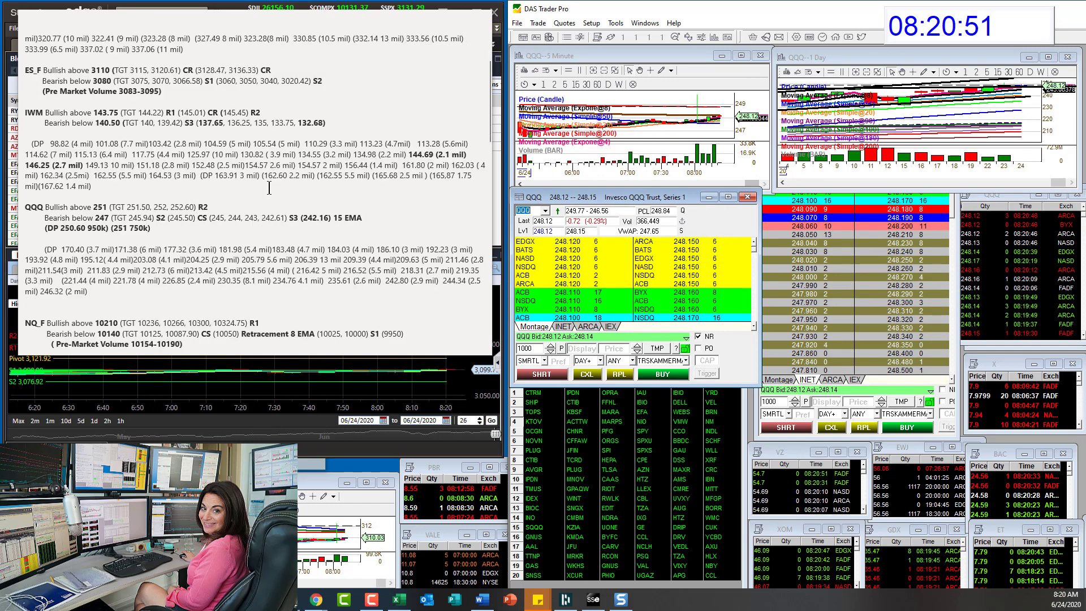
{"action": "scroll", "coordinate": [331, 192], "scroll_direction": "down", "scroll_amount": 4}
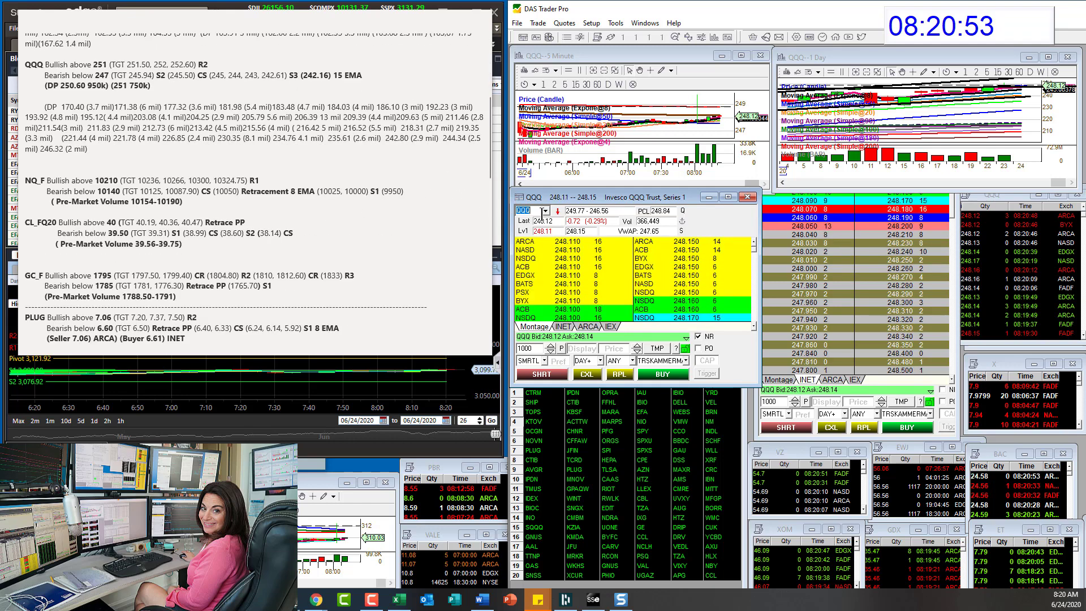
{"action": "key", "text": "BackSpace"}
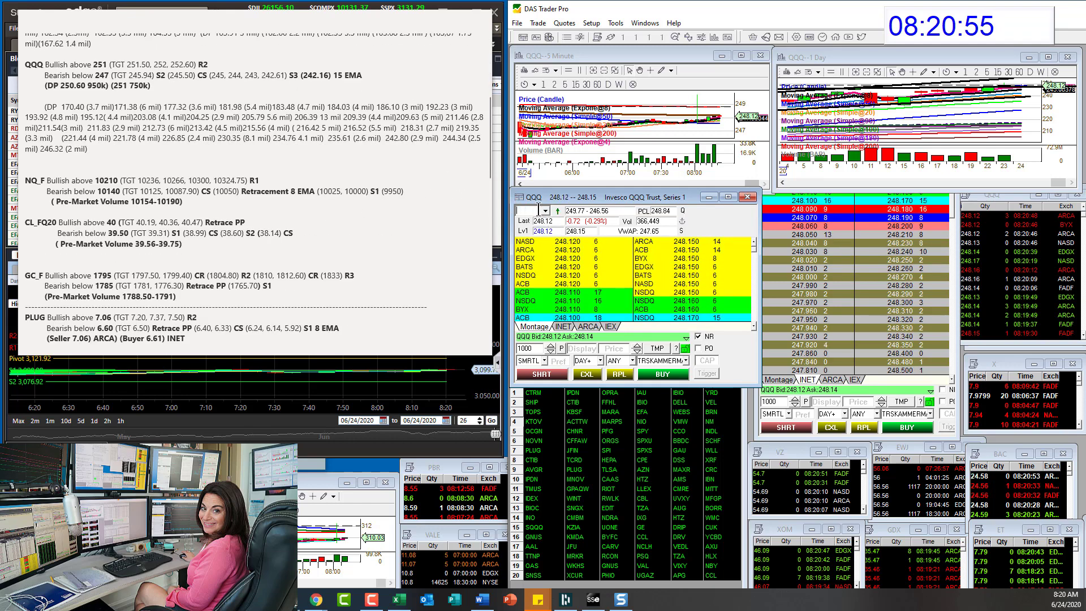
{"action": "type", "text": "#NQ"}
{"action": "key", "text": "Return"}
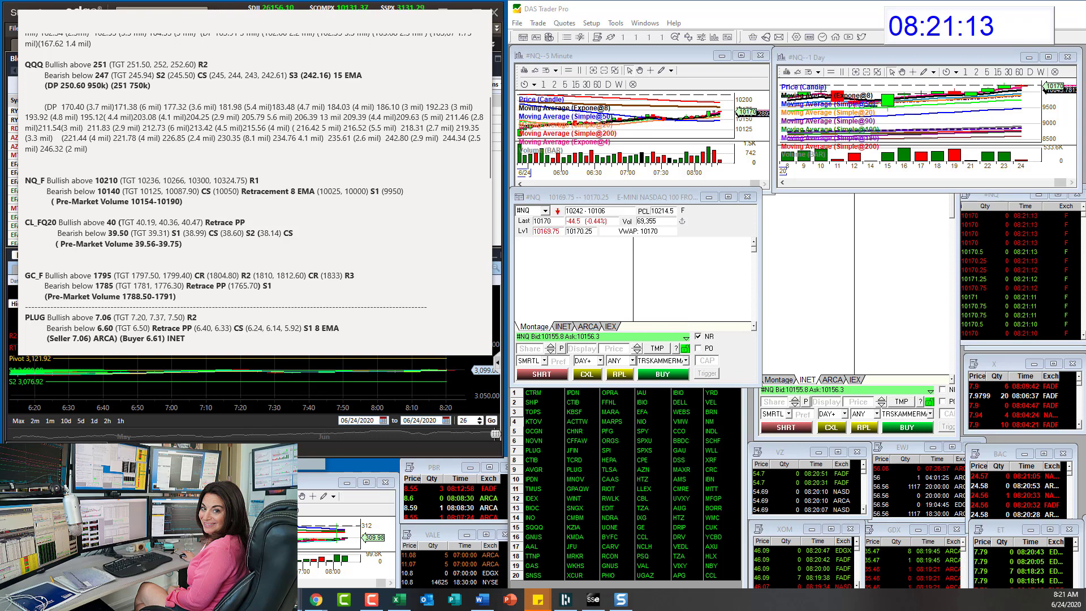
- Bring the thinkorswim /CLQ20 crude oil chart over DAS, then draw a temporary arrow and erase it
{"action": "left_click_drag", "start_coordinate": [623, 79], "coordinate": [768, 52]}
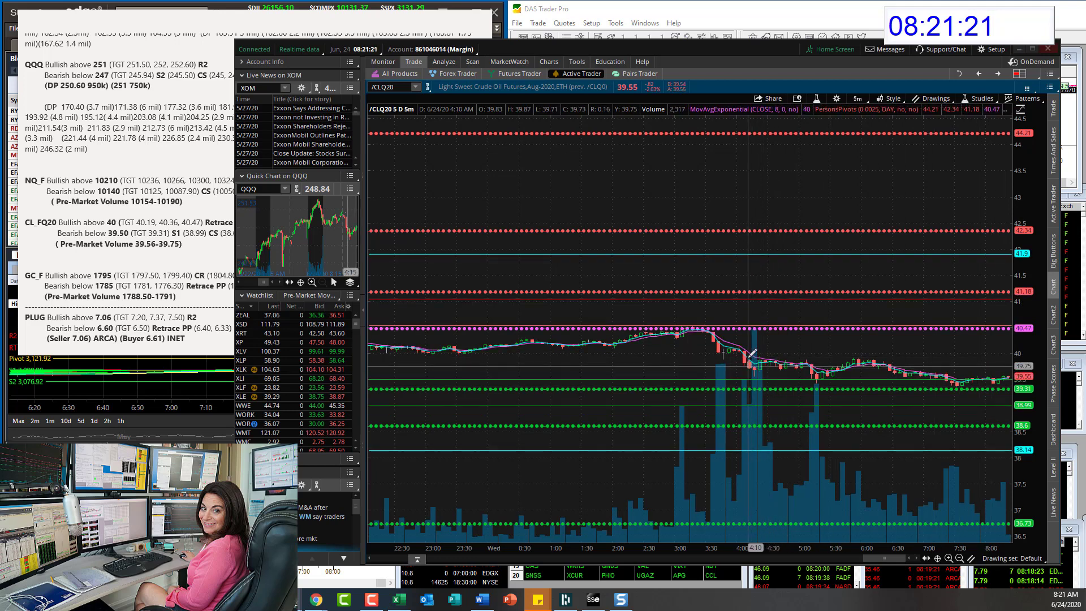
{"action": "key", "text": "alt"}
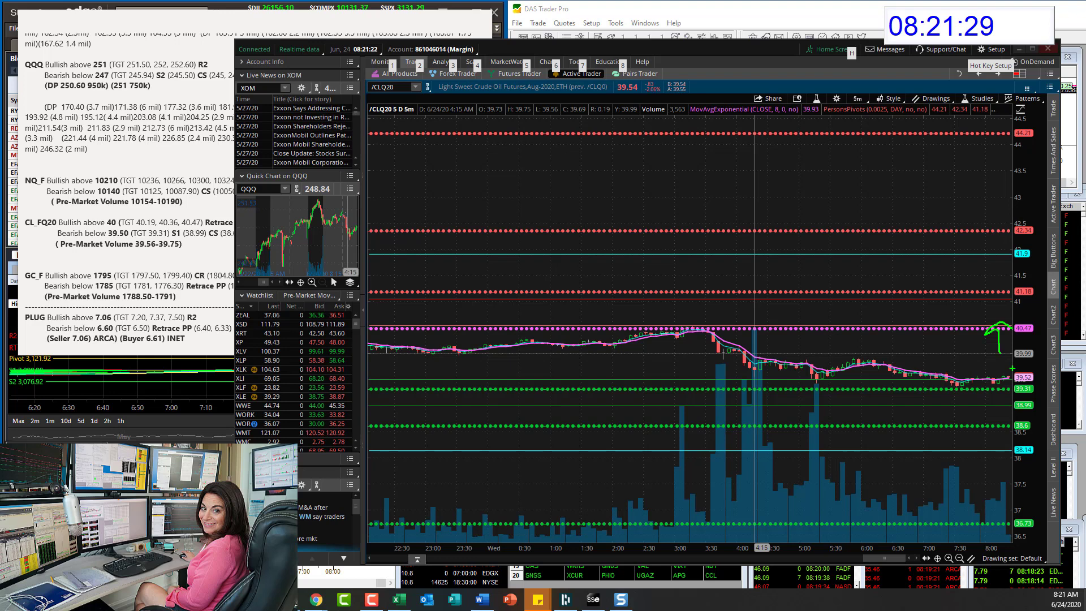
{"action": "key", "text": "Escape"}
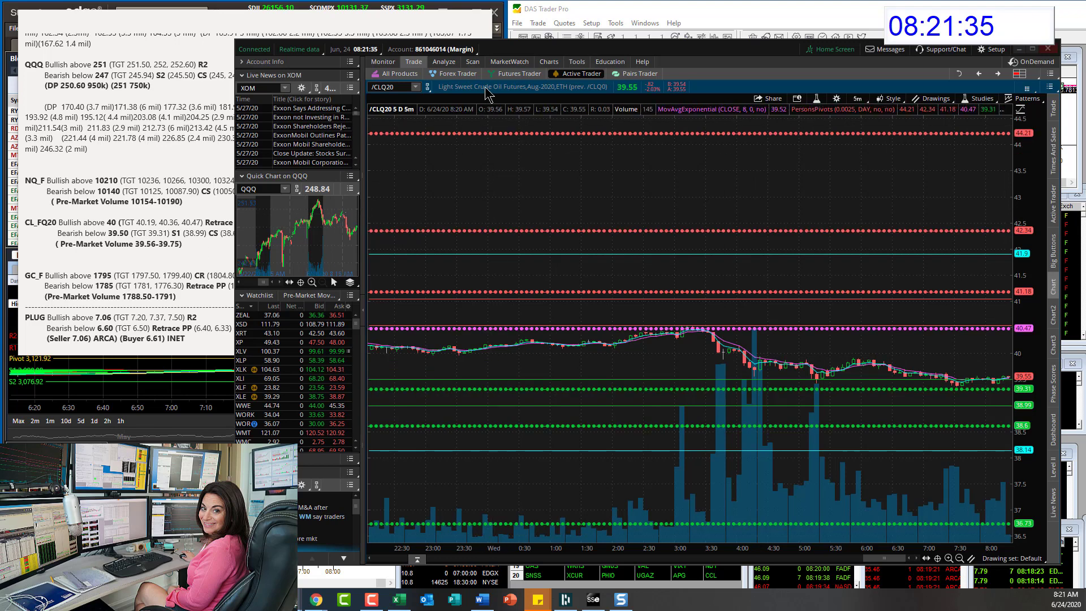
- Back in the chart grid, replace GLD with /GC and maximize the /GC chart
{"action": "key", "text": "ctrl+m"}
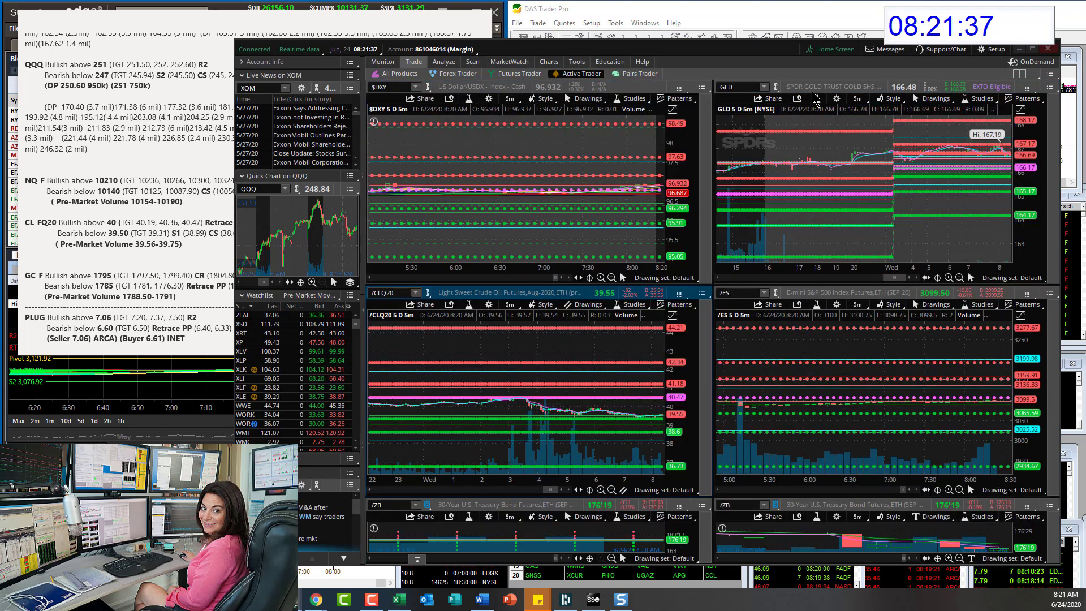
{"action": "left_click", "coordinate": [741, 88]}
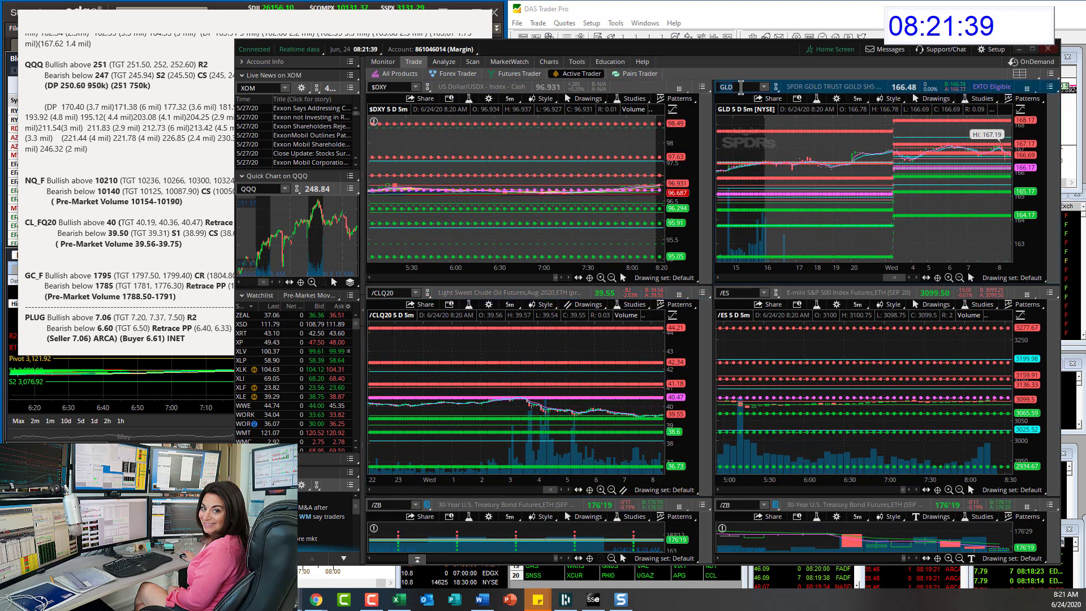
{"action": "type", "text": "/GC"}
{"action": "key", "text": "Return"}
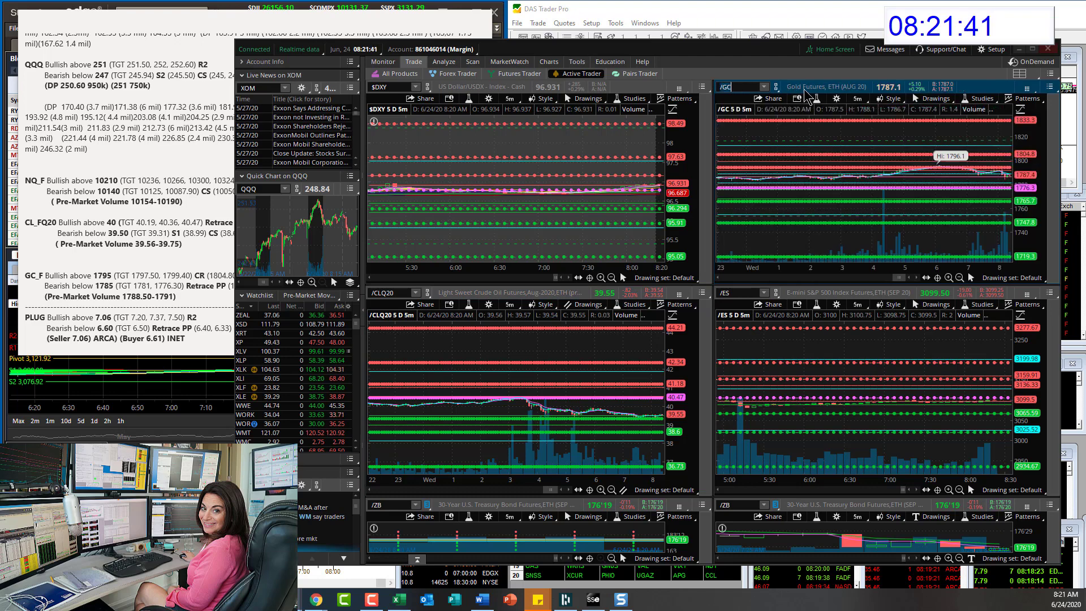
{"action": "key", "text": "ctrl+m"}
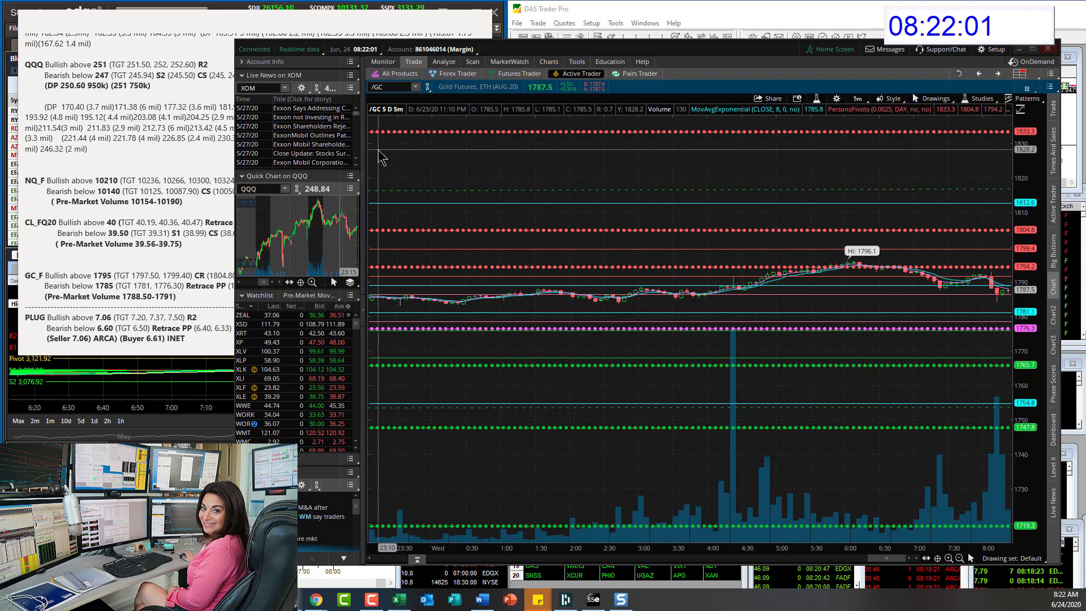
- Restore the thinkorswim chart grid and minimize thinkorswim to reveal the DAS windows
{"action": "left_click", "coordinate": [512, 74]}
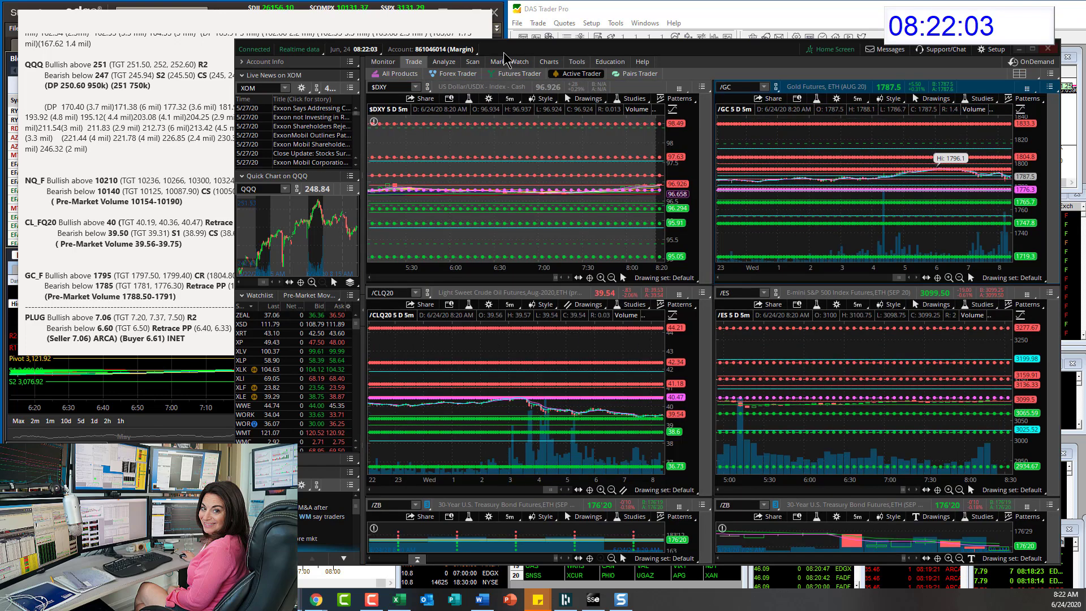
{"action": "left_click_drag", "start_coordinate": [504, 53], "coordinate": [586, 33]}
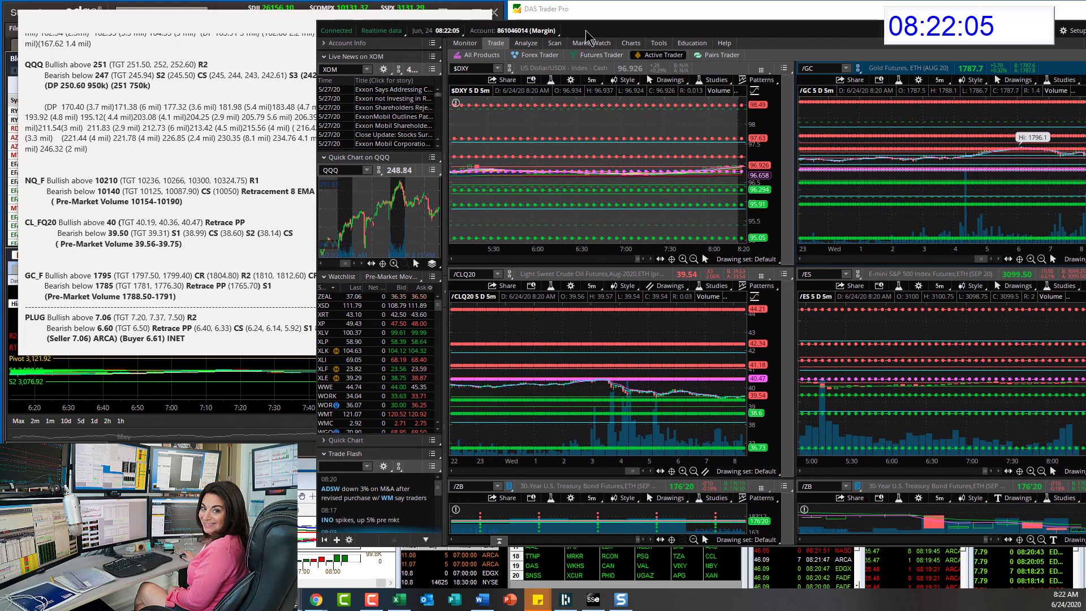
{"action": "key", "text": "super+Down"}
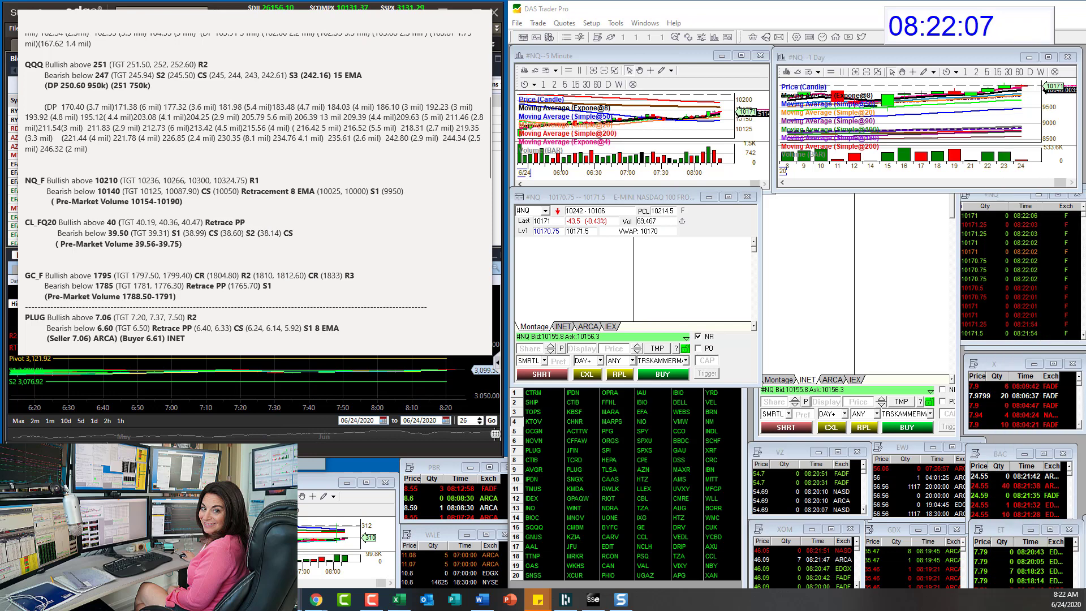
- Load IAU into the DAS montage and move the levels notes window to the right
{"action": "left_click", "coordinate": [535, 211]}
{"action": "type", "text": "#"}
{"action": "key", "text": "BackSpace"}
{"action": "type", "text": "IAU"}
{"action": "key", "text": "Return"}
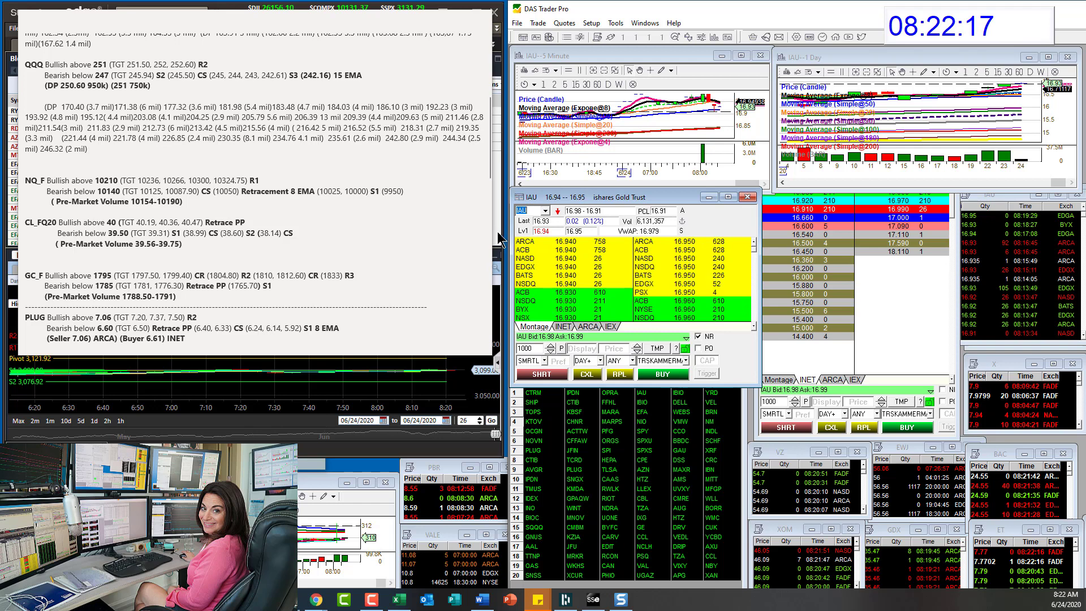
{"action": "left_click_drag", "start_coordinate": [270, 24], "coordinate": [663, 36]}
- Circle the IAU 3,000,000-share block at 16.98 and the IXG trade in green, then erase the marks
{"action": "left_click", "coordinate": [158, 164]}
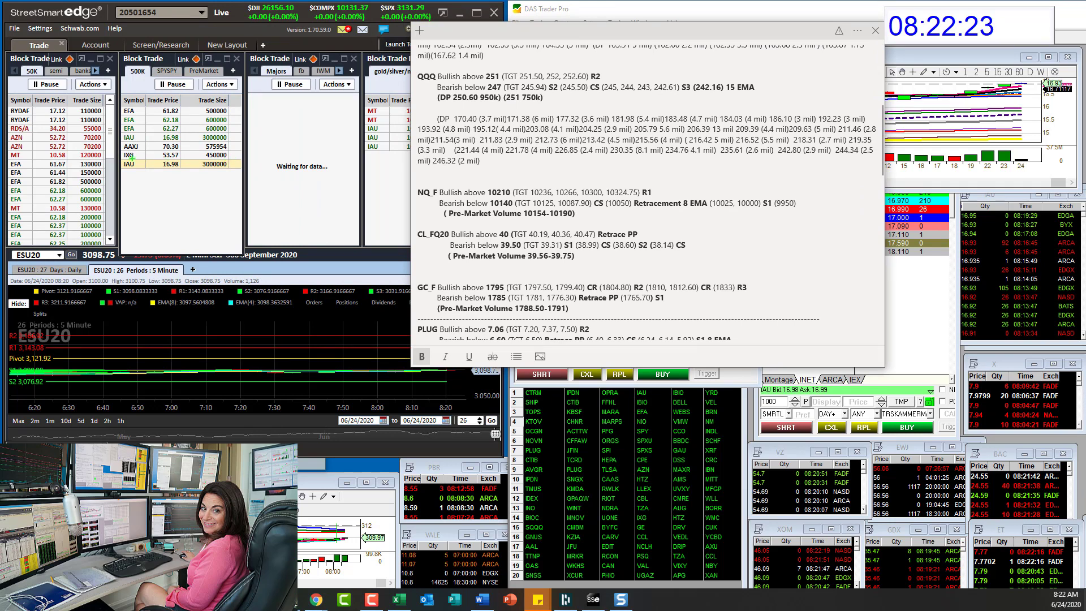
{"action": "mouse_move", "coordinate": [131, 159]}
{"action": "left_mouse_down"}
{"action": "mouse_move", "coordinate": [113, 170]}
{"action": "mouse_move", "coordinate": [209, 183]}
{"action": "mouse_move", "coordinate": [232, 162]}
{"action": "left_mouse_up"}
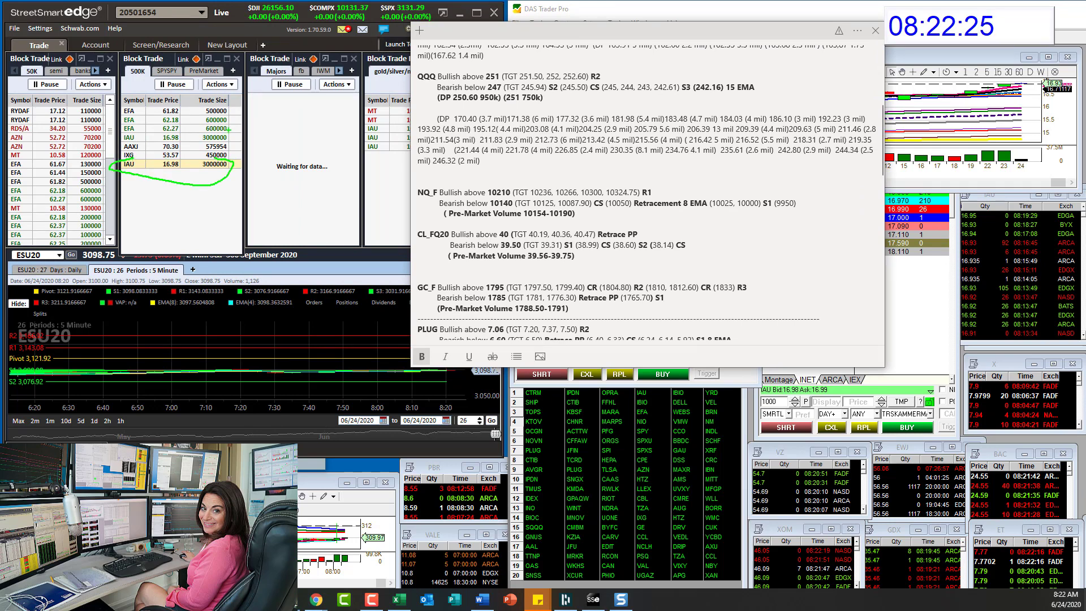
{"action": "left_click_drag", "start_coordinate": [110, 142], "coordinate": [207, 156]}
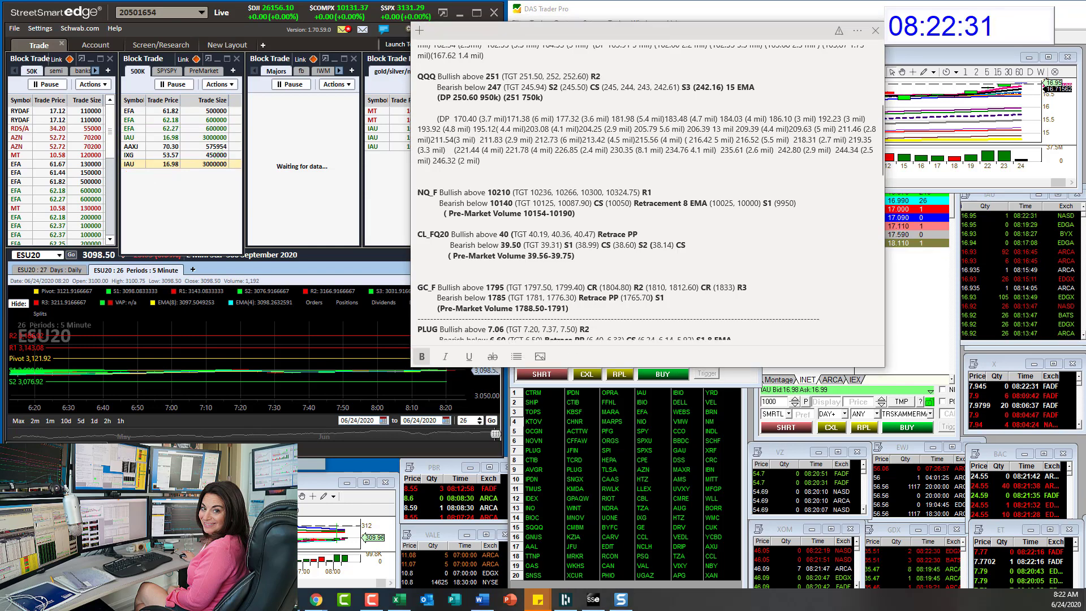
{"action": "key", "text": "Escape"}
- Move the levels note left, scroll it, and load PLUG into the DAS montage
{"action": "left_click_drag", "start_coordinate": [553, 35], "coordinate": [168, 23]}
{"action": "scroll", "coordinate": [190, 186], "scroll_direction": "down", "scroll_amount": 3}
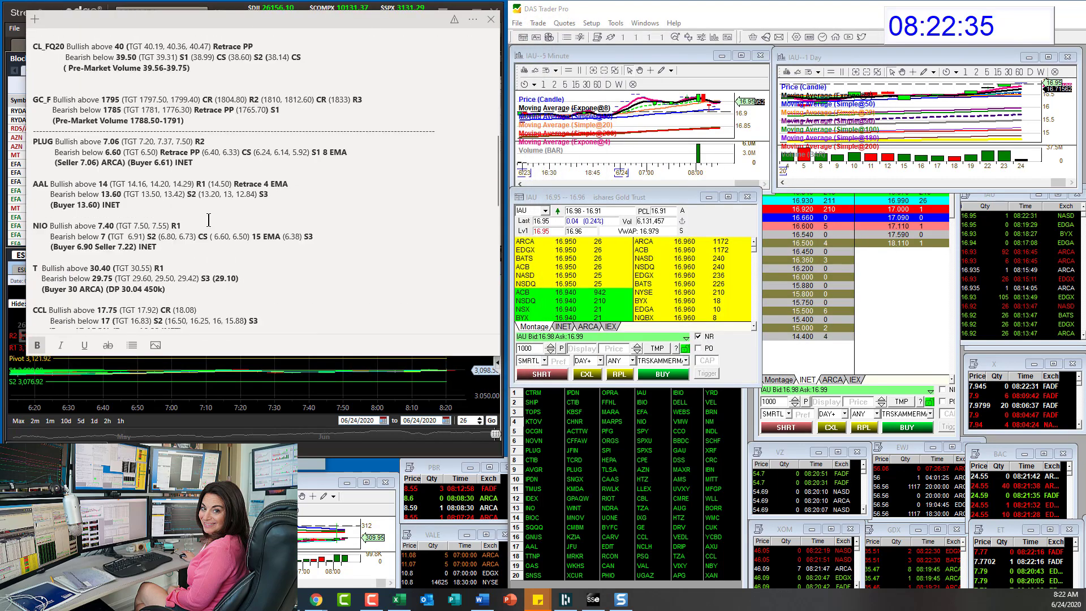
{"action": "left_click", "coordinate": [531, 211]}
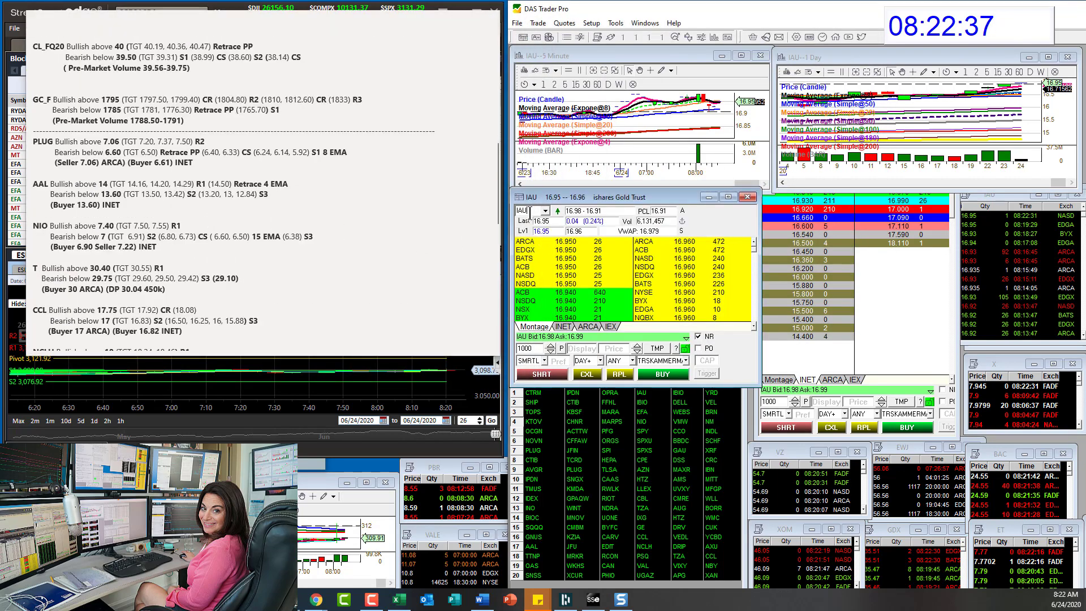
{"action": "type", "text": "PLUG"}
{"action": "key", "text": "Return"}
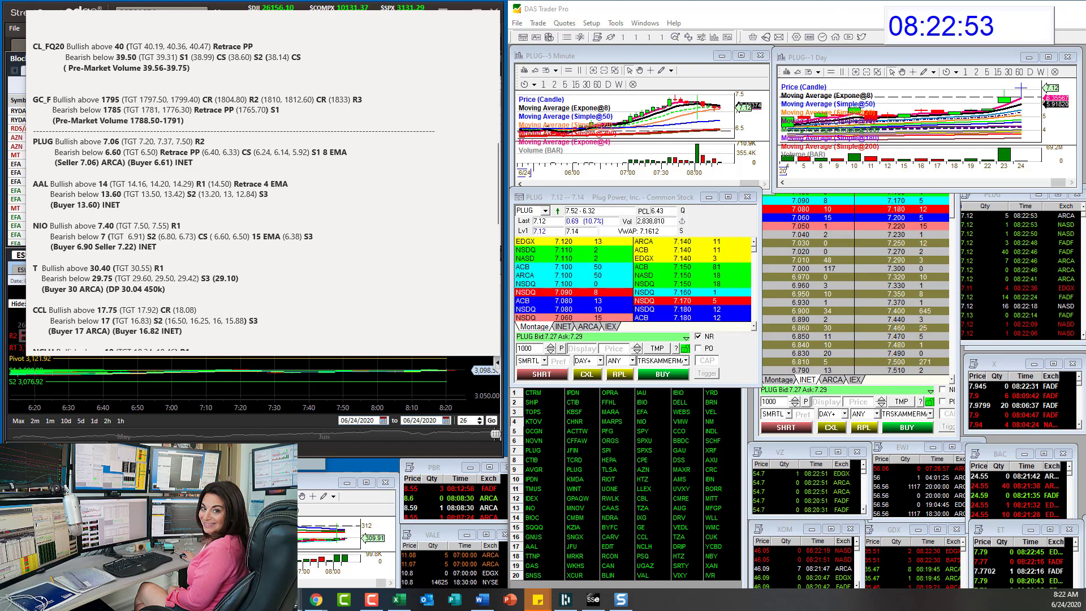
- Switch to thinkorswim, maximize the PLUG 5-day 5-minute chart and zoom in on recent sessions
{"action": "key", "text": "alt+Tab"}
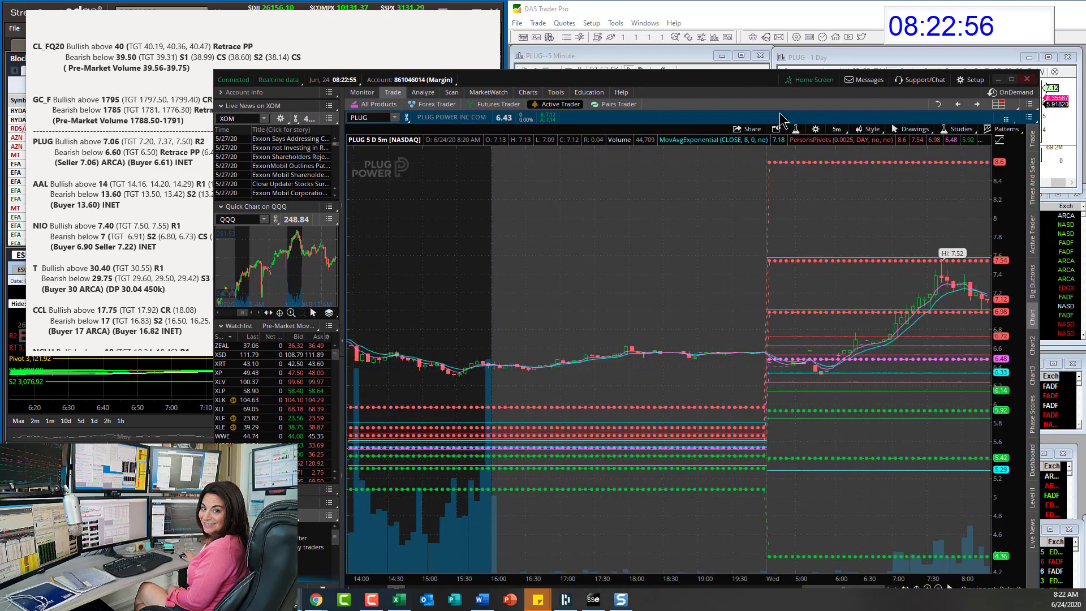
{"action": "double_click", "coordinate": [782, 116]}
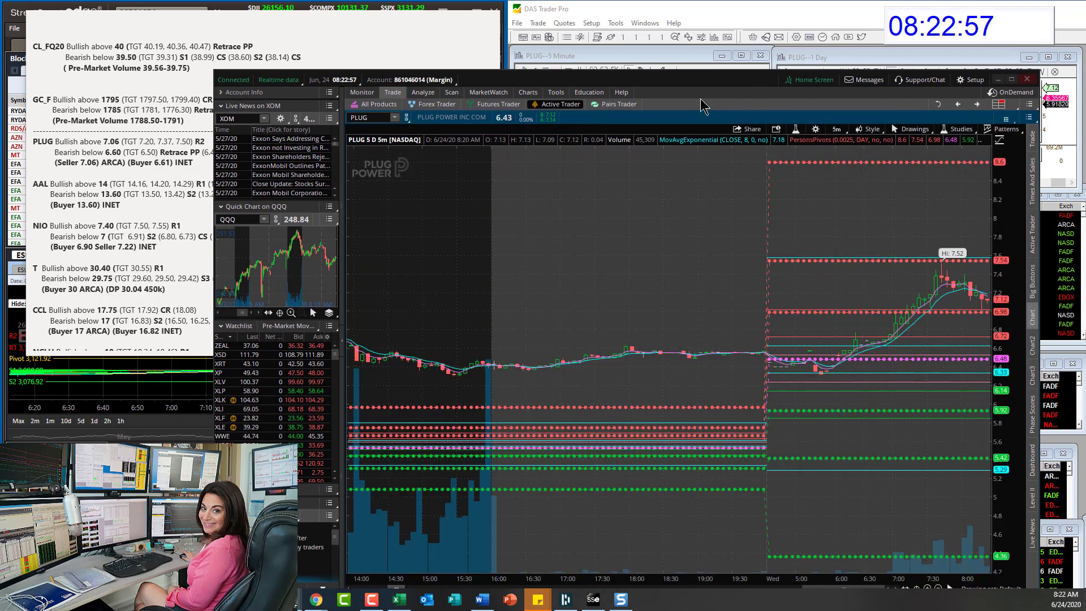
{"action": "left_click_drag", "start_coordinate": [686, 78], "coordinate": [678, 41]}
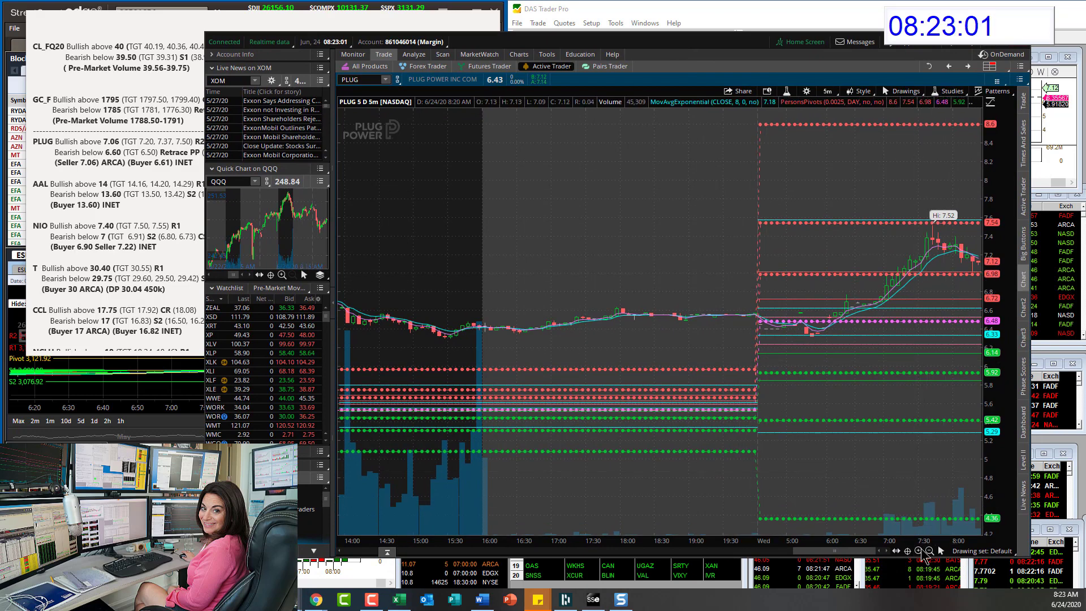
{"action": "left_click", "coordinate": [919, 552]}
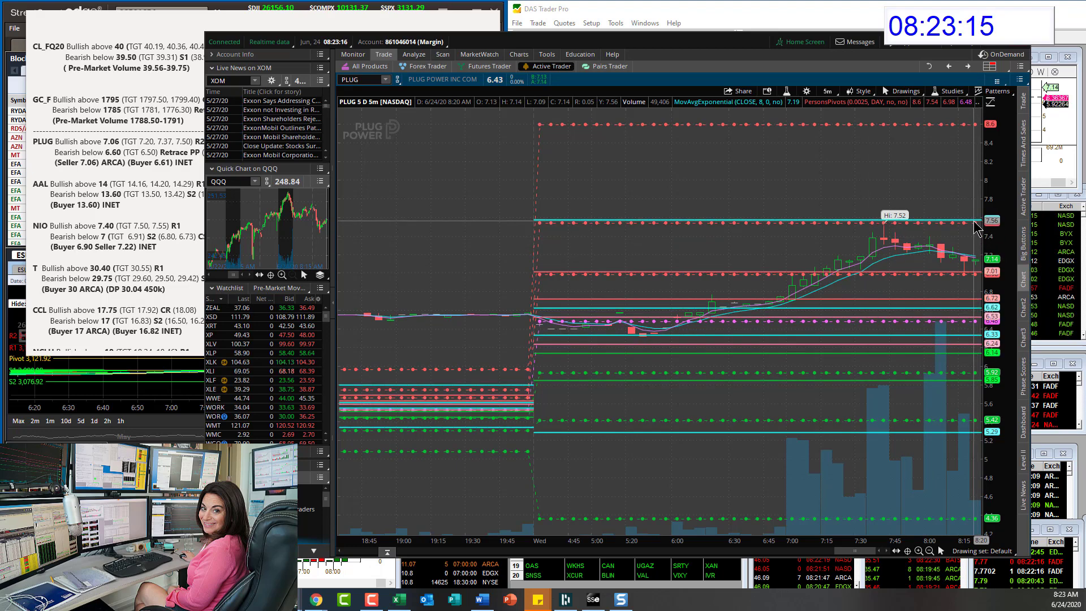
- Draw green up arrows beside the latest PLUG candles, clear them, restore the chart grid, and return to DAS
{"action": "key", "text": "alt"}
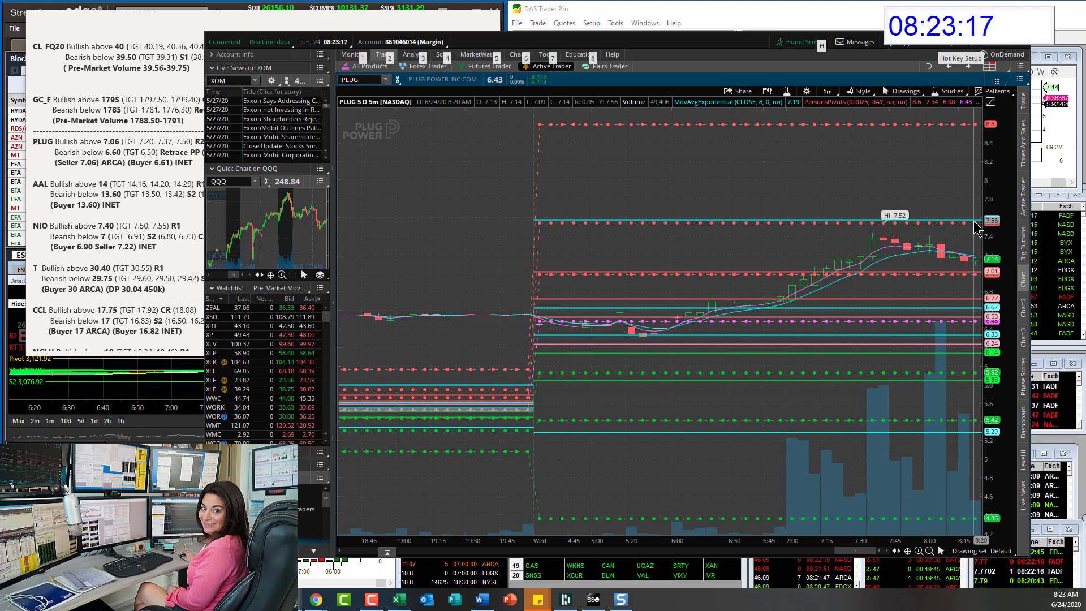
{"action": "left_click_drag", "start_coordinate": [974, 222], "coordinate": [979, 182]}
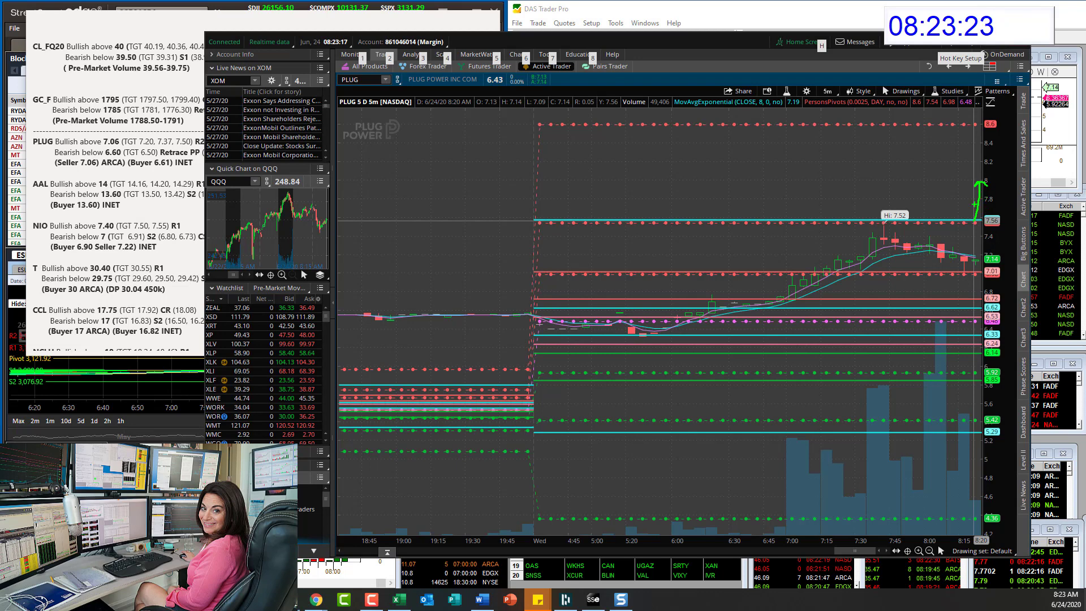
{"action": "key", "text": "Escape"}
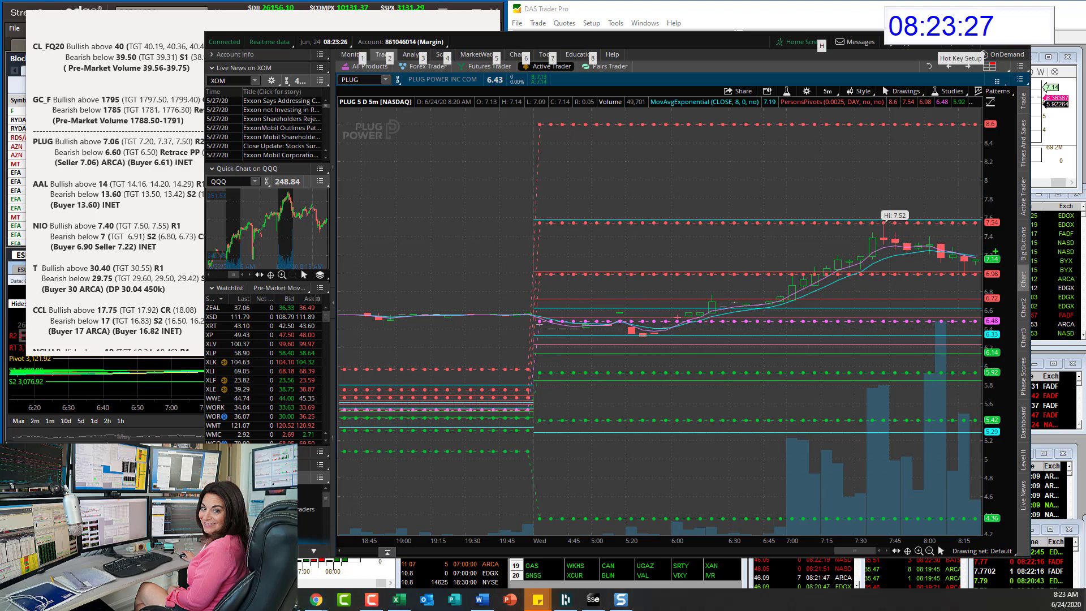
{"action": "mouse_move", "coordinate": [980, 252]}
{"action": "left_mouse_down"}
{"action": "mouse_move", "coordinate": [978, 226]}
{"action": "mouse_move", "coordinate": [969, 233]}
{"action": "left_mouse_up"}
{"action": "left_click_drag", "start_coordinate": [971, 194], "coordinate": [981, 193]}
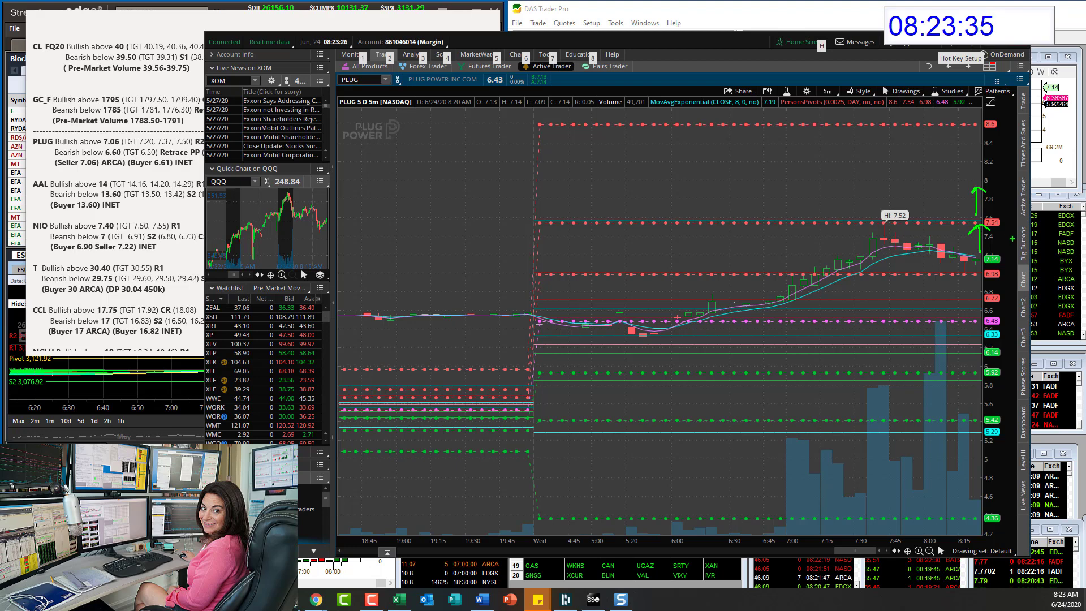
{"action": "key", "text": "Escape"}
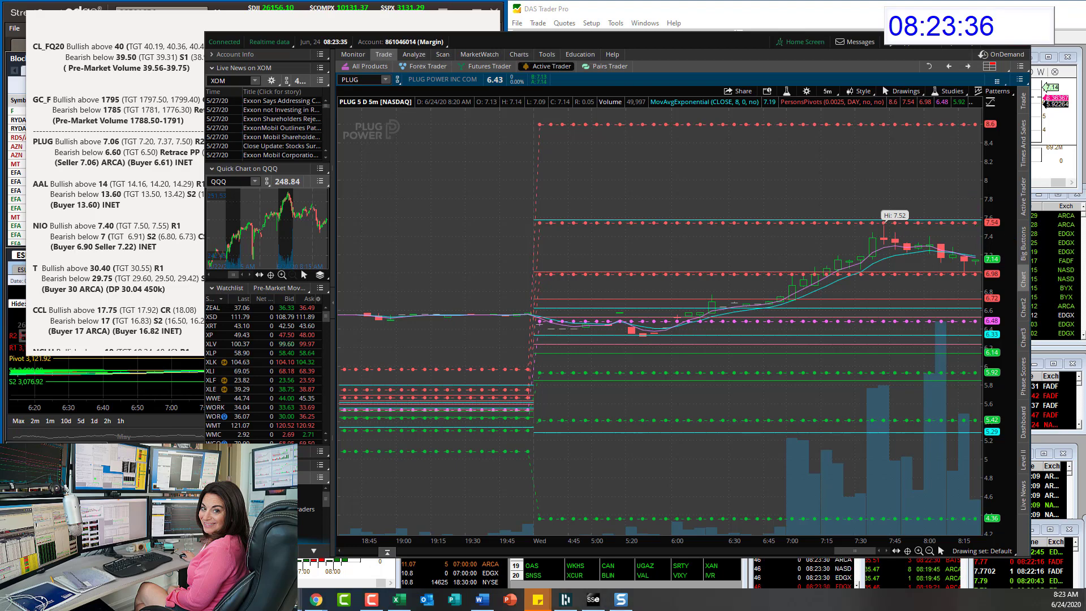
{"action": "left_click", "coordinate": [406, 68]}
{"action": "key", "text": "alt+Tab"}
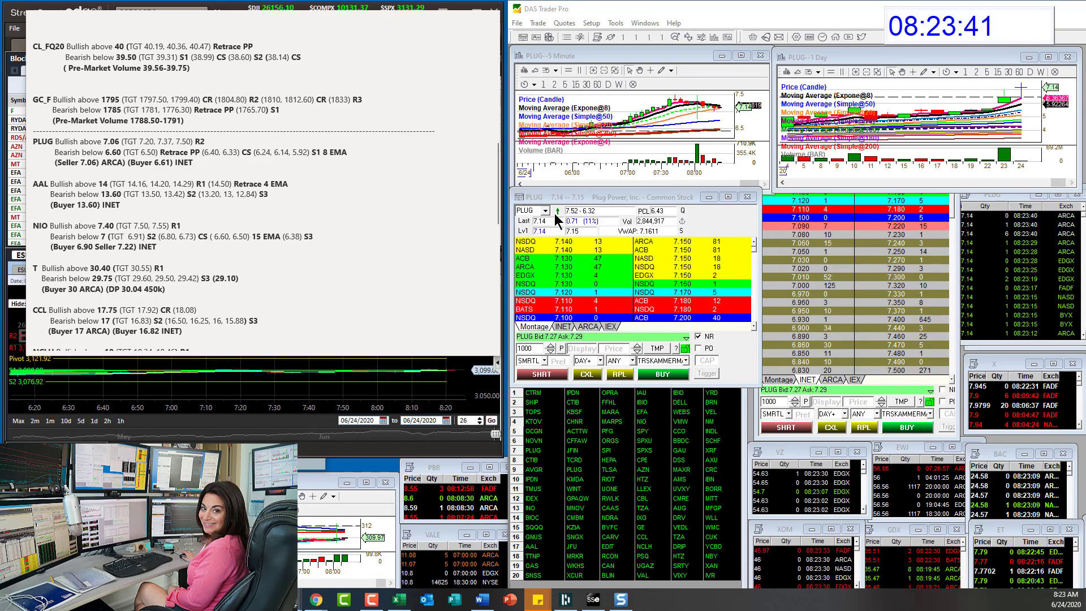
- Load AAL, then NIO, into the montage and linked charts
{"action": "left_click", "coordinate": [538, 213]}
{"action": "type", "text": "AAL"}
{"action": "key", "text": "Return"}
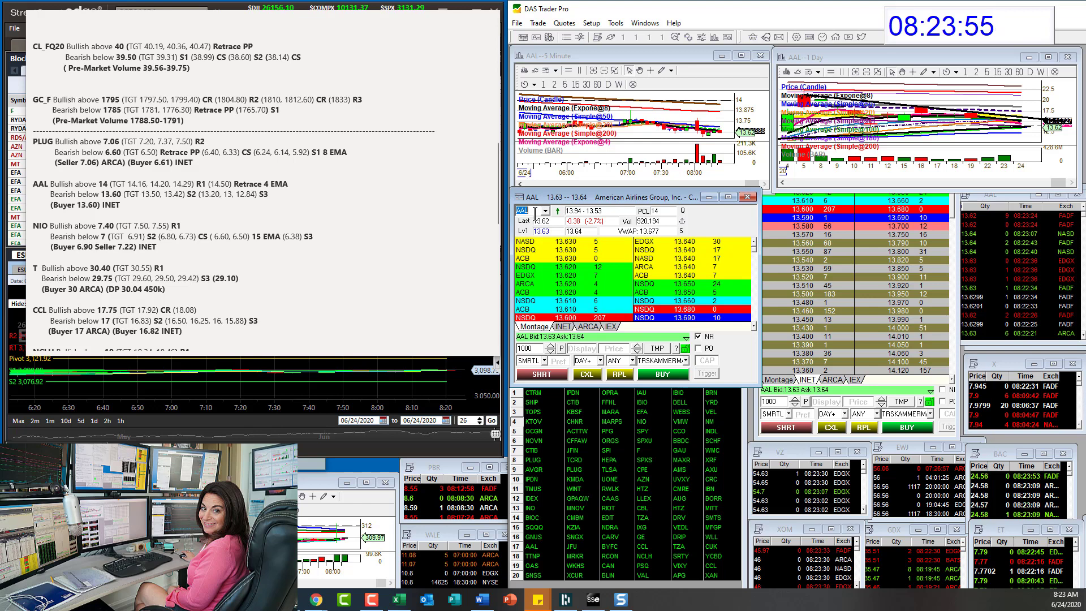
{"action": "type", "text": "NIO"}
{"action": "key", "text": "Return"}
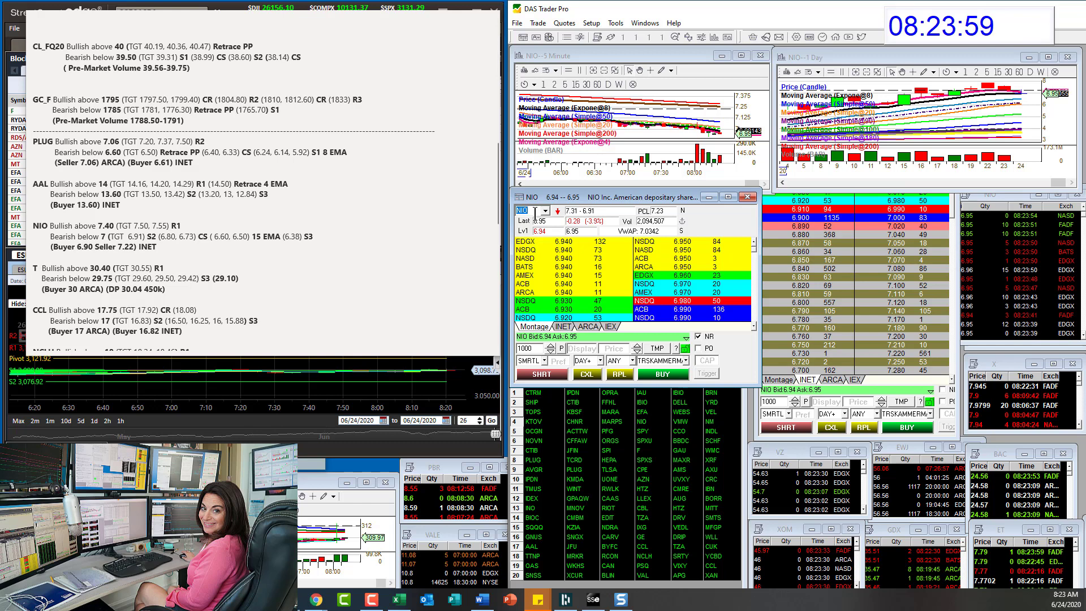
- Enlarge NIO's daily chart and mark its 6.91 target in the levels note
{"action": "double_click", "coordinate": [965, 180]}
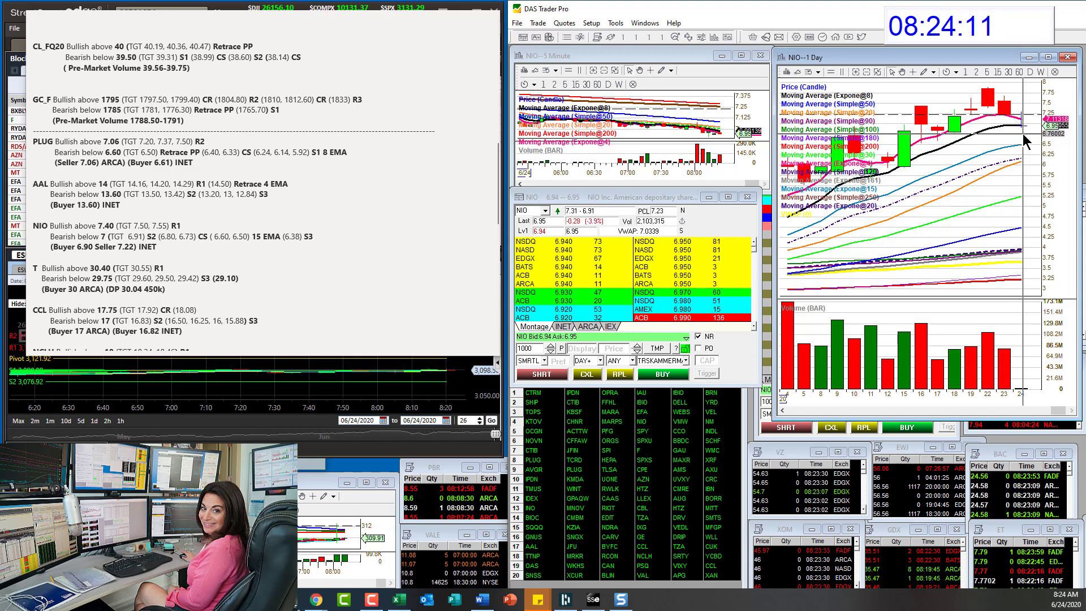
{"action": "left_click", "coordinate": [136, 236]}
{"action": "left_click_drag", "start_coordinate": [128, 237], "coordinate": [147, 237]}
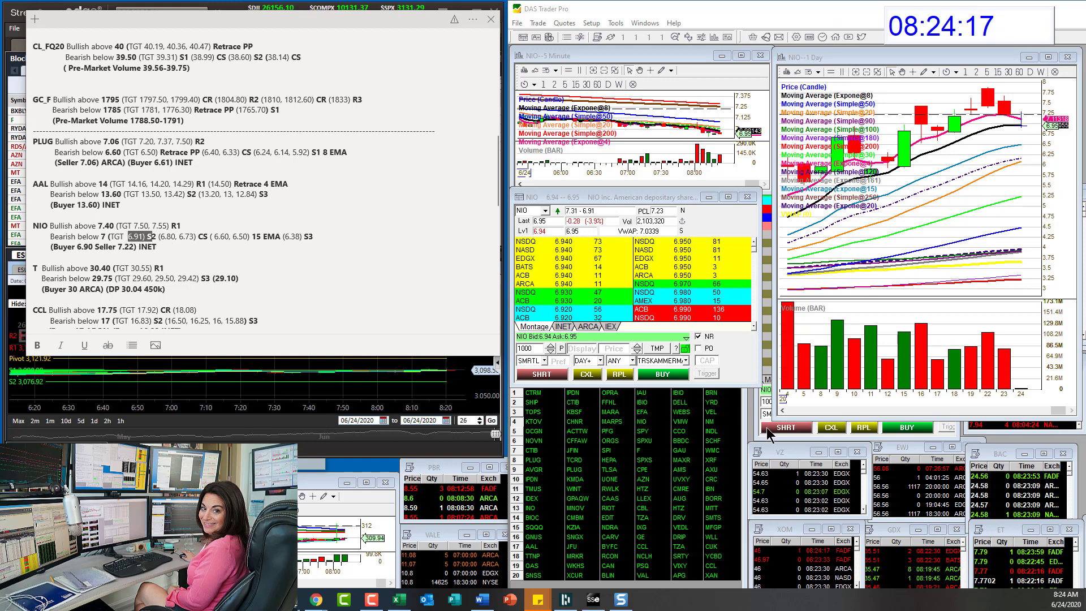
- Shrink NIO's daily chart back to normal size and circle the 6.900 bid of 1135 shares
{"action": "left_click_drag", "start_coordinate": [775, 419], "coordinate": [779, 189]}
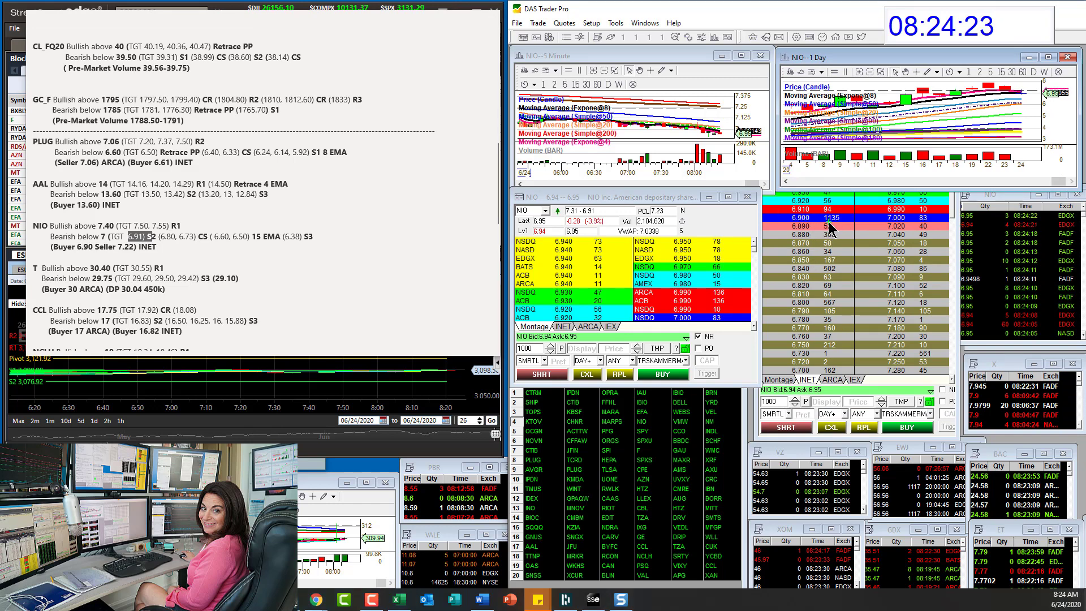
{"action": "mouse_move", "coordinate": [803, 209]}
{"action": "left_mouse_down"}
{"action": "mouse_move", "coordinate": [770, 218]}
{"action": "mouse_move", "coordinate": [823, 226]}
{"action": "mouse_move", "coordinate": [843, 209]}
{"action": "left_mouse_up"}
{"action": "key", "text": "Escape"}
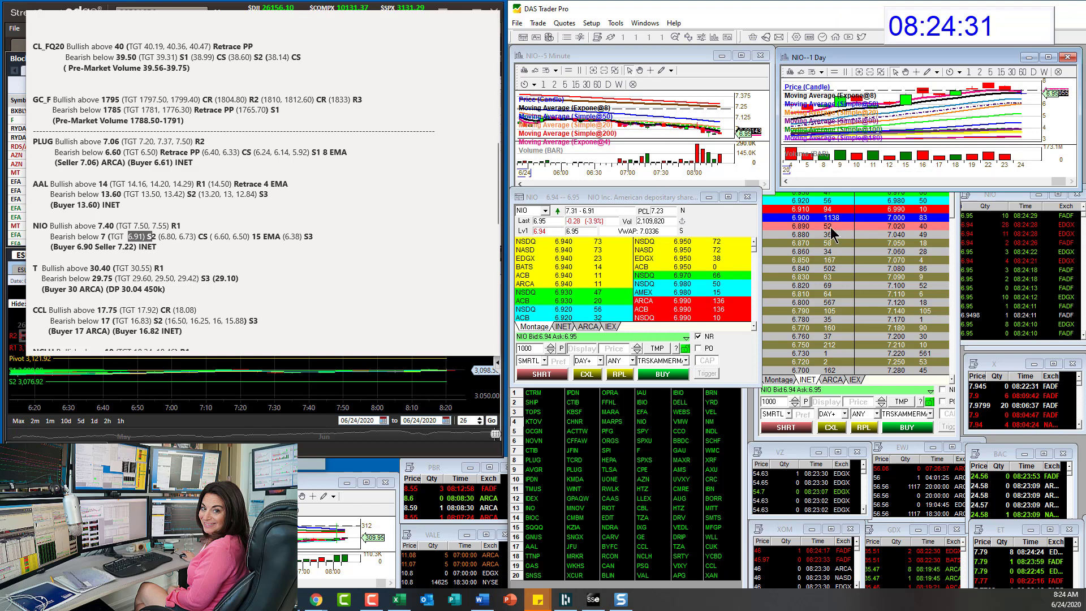
{"action": "left_click", "coordinate": [528, 214]}
{"action": "key", "text": "BackSpace"}
{"action": "key", "text": "BackSpace"}
{"action": "key", "text": "BackSpace"}
{"action": "type", "text": "T"}
{"action": "key", "text": "Return"}
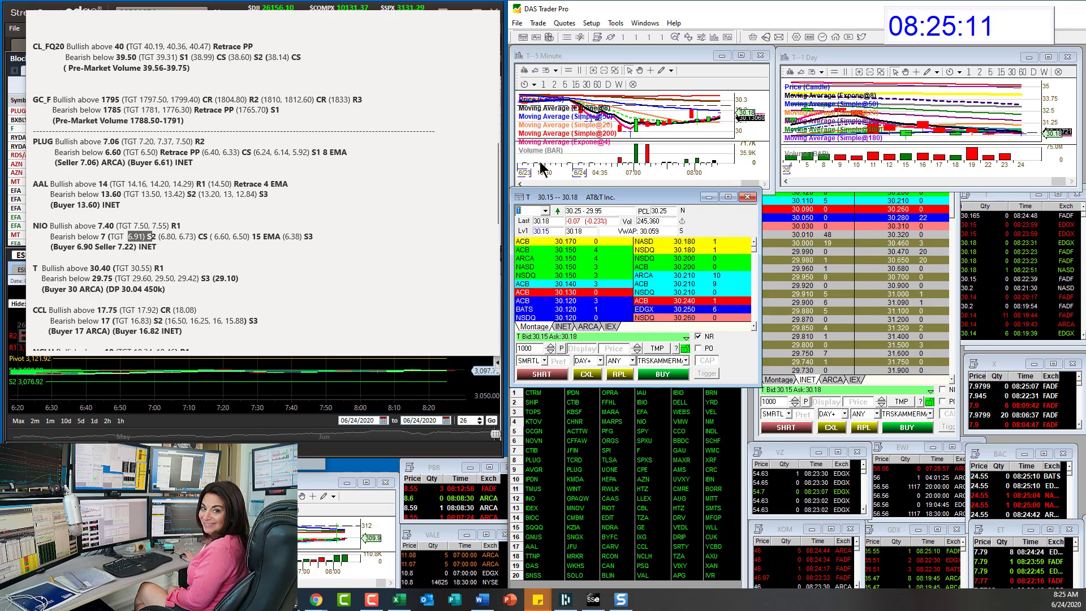
{"action": "left_click", "coordinate": [636, 158]}
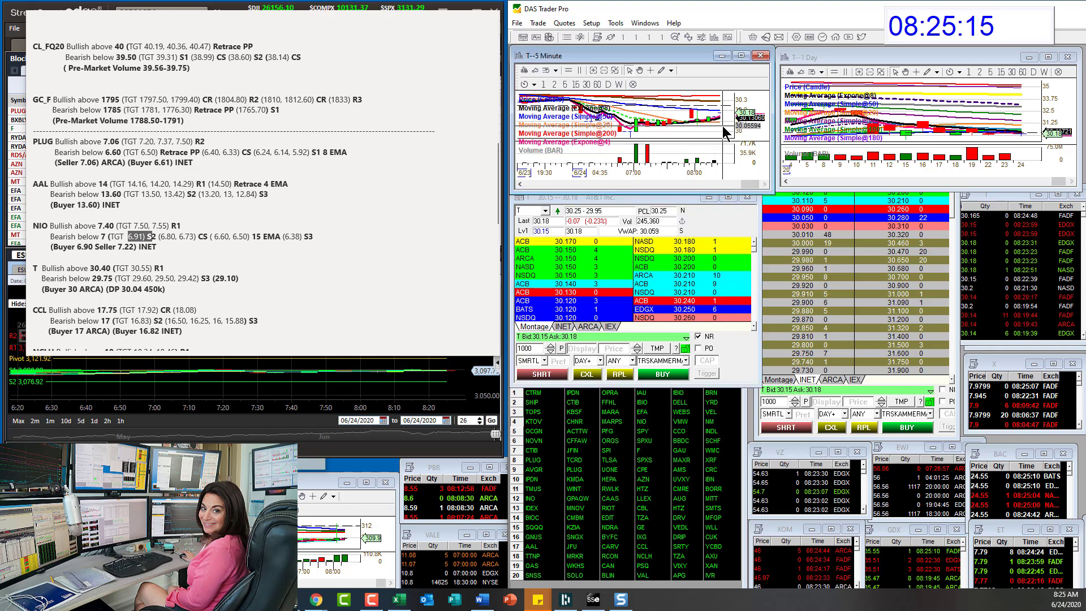
{"action": "left_click", "coordinate": [812, 259]}
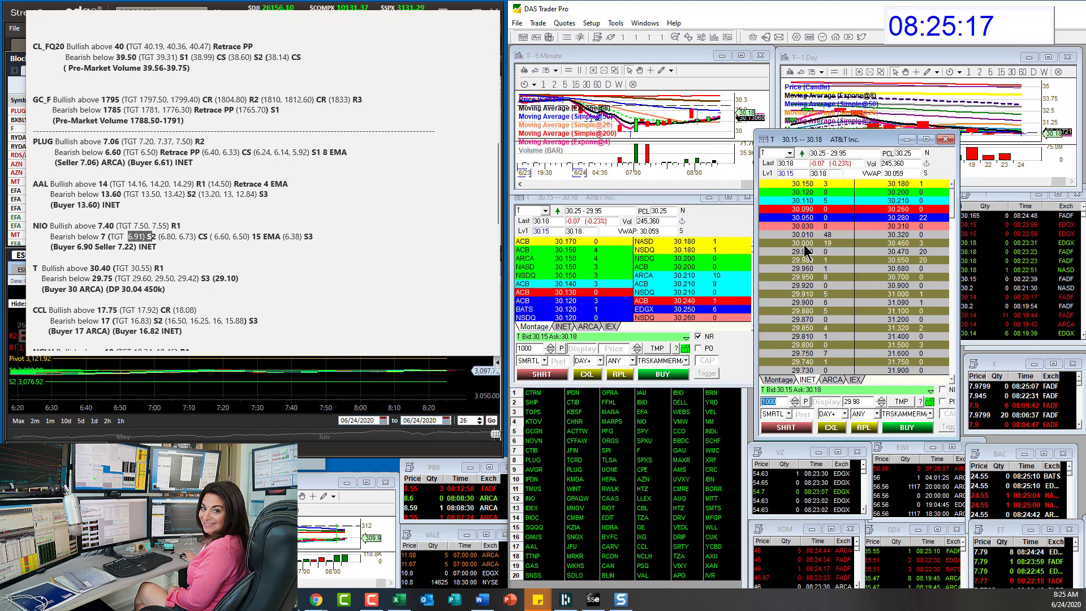
{"action": "left_click", "coordinate": [831, 379]}
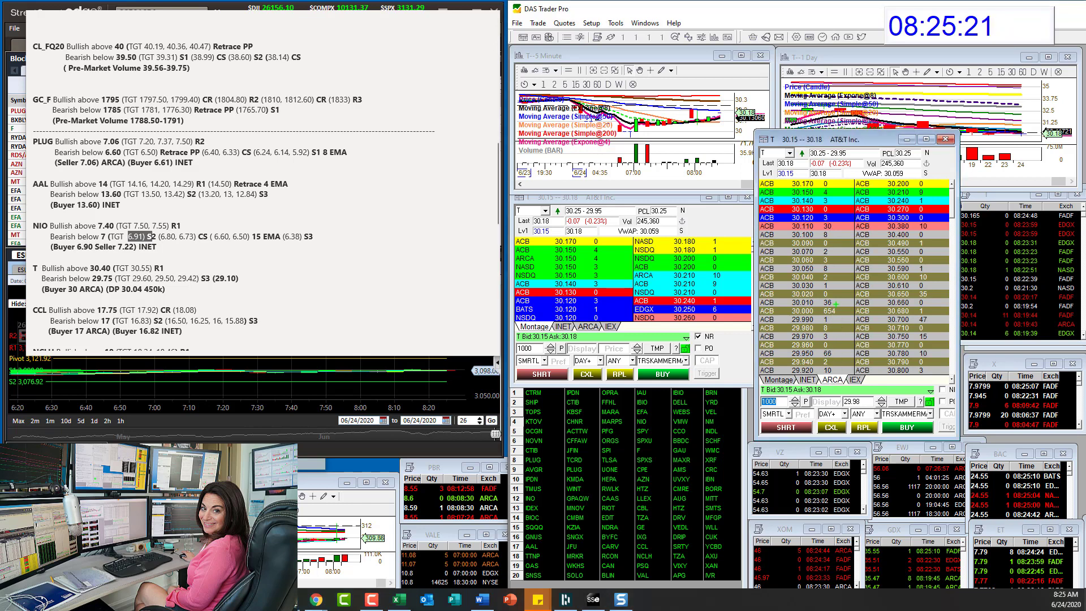
{"action": "mouse_move", "coordinate": [836, 303]}
{"action": "left_mouse_down"}
{"action": "mouse_move", "coordinate": [775, 312]}
{"action": "mouse_move", "coordinate": [804, 322]}
{"action": "mouse_move", "coordinate": [845, 307]}
{"action": "left_mouse_up"}
{"action": "key", "text": "Escape"}
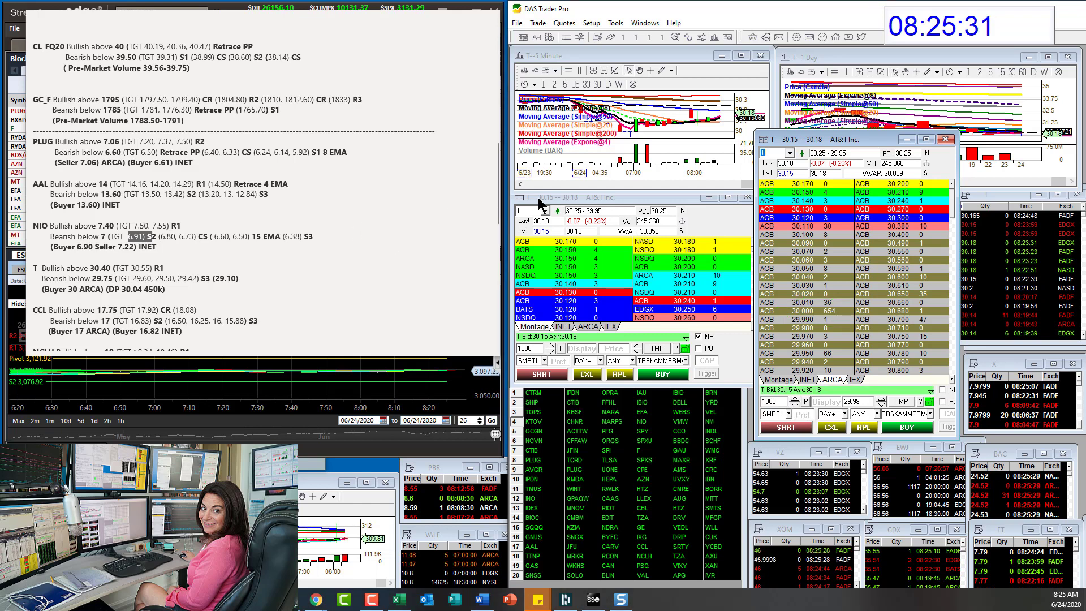
- Load CCL, then NCLH, into the linked montages and charts
{"action": "scroll", "coordinate": [443, 234], "scroll_direction": "down", "scroll_amount": 1}
{"action": "left_click", "coordinate": [536, 211]}
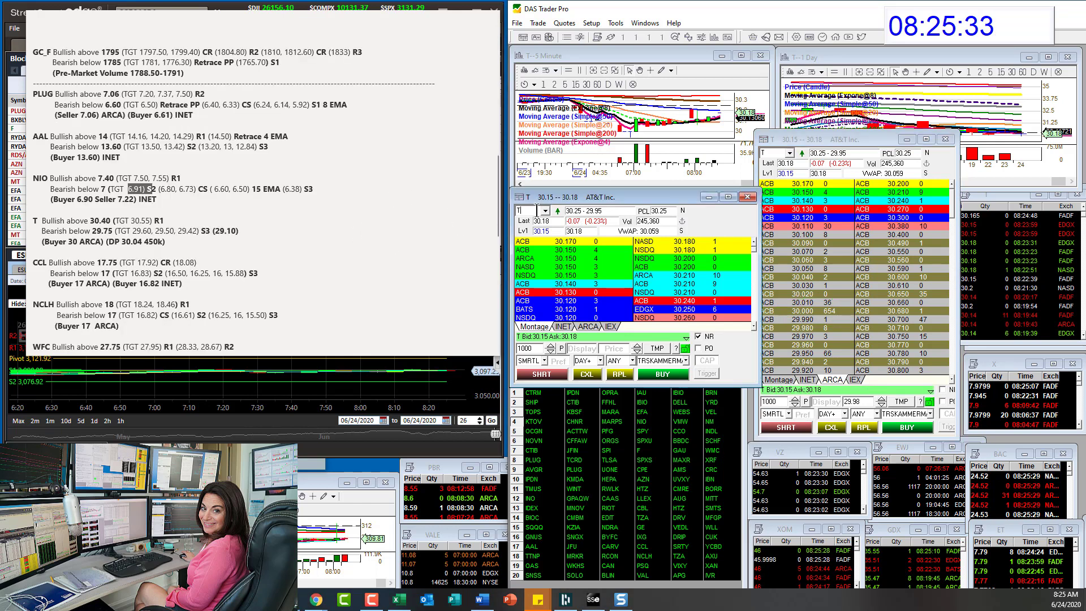
{"action": "key", "text": "BackSpace"}
{"action": "type", "text": "CCL"}
{"action": "key", "text": "Return"}
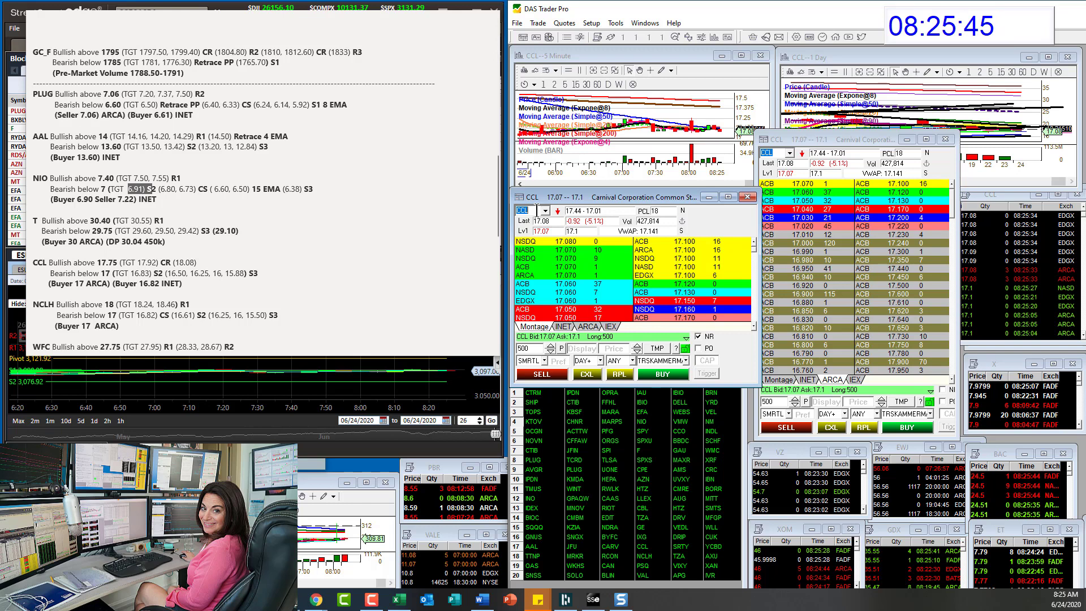
{"action": "type", "text": "NCLH"}
{"action": "key", "text": "Return"}
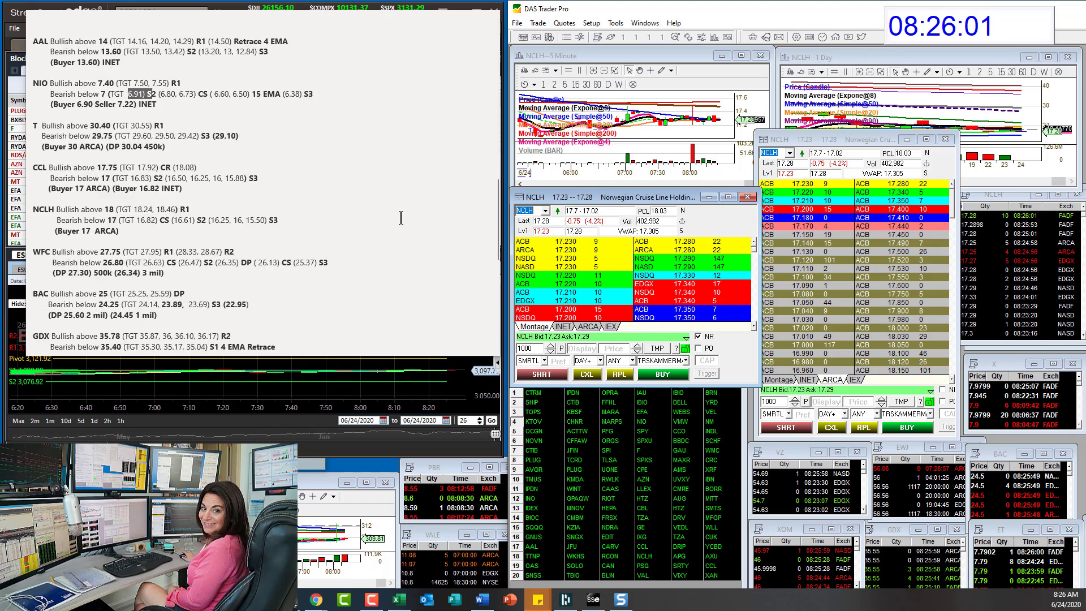
- Step the linked montages and charts through WFC and BAC, ending on GDX
{"action": "left_click", "coordinate": [536, 209]}
{"action": "type", "text": "N"}
{"action": "key", "text": "BackSpace"}
{"action": "type", "text": "WFC"}
{"action": "key", "text": "Return"}
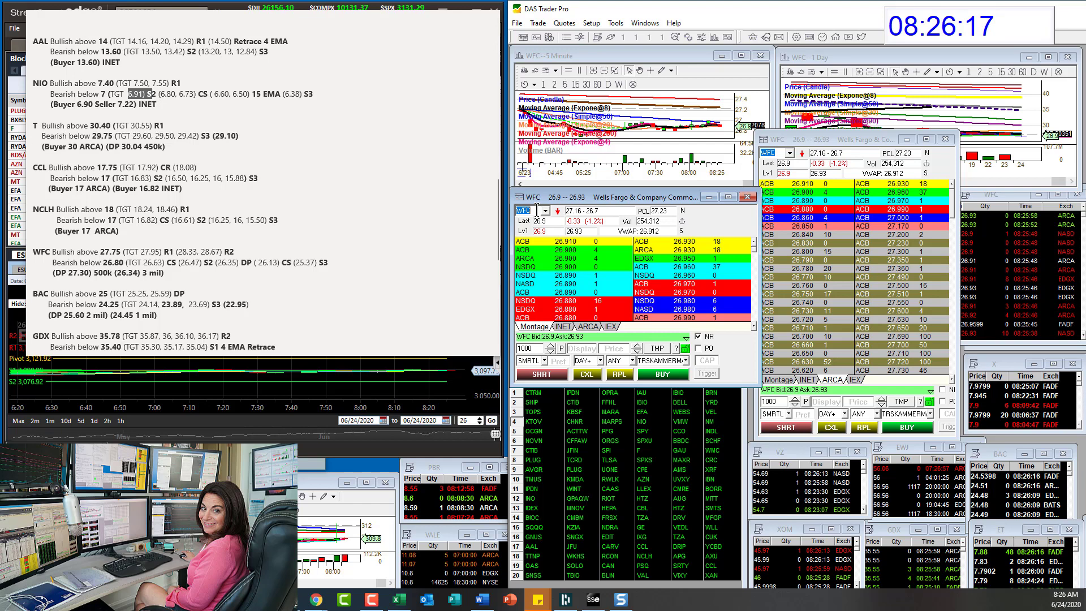
{"action": "type", "text": "BAC"}
{"action": "key", "text": "Return"}
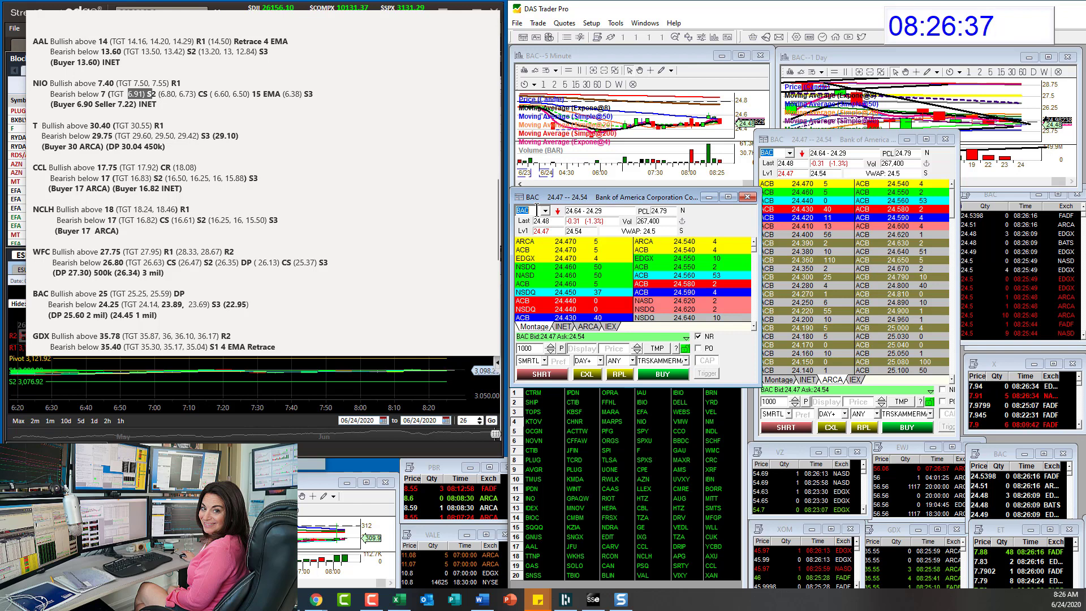
{"action": "type", "text": "GDX"}
{"action": "key", "text": "Return"}
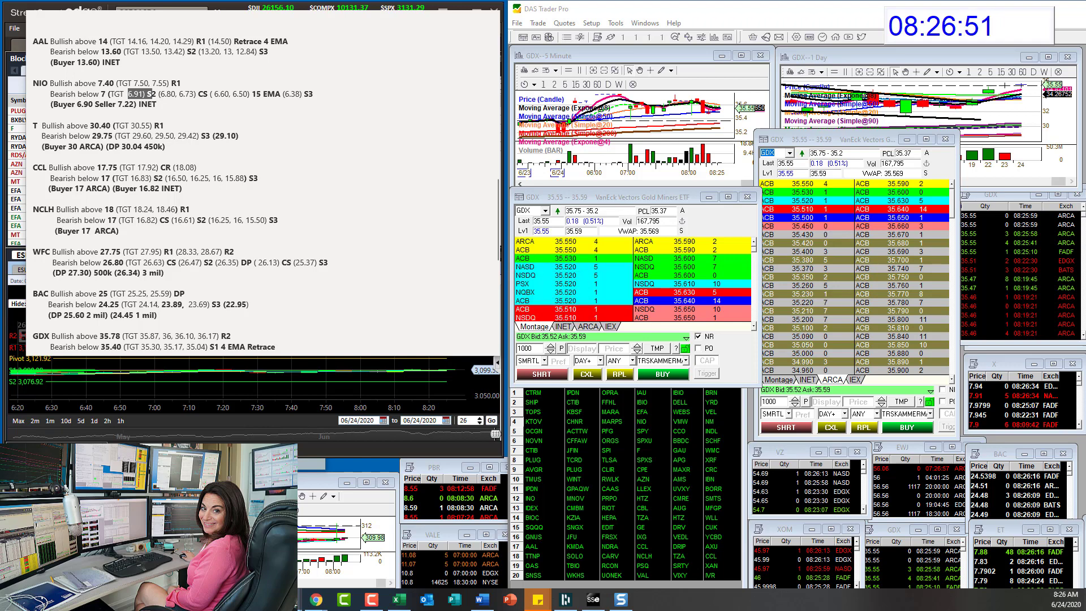
{"action": "key", "text": "alt+Tab"}
{"action": "left_click_drag", "start_coordinate": [758, 87], "coordinate": [692, 85]}
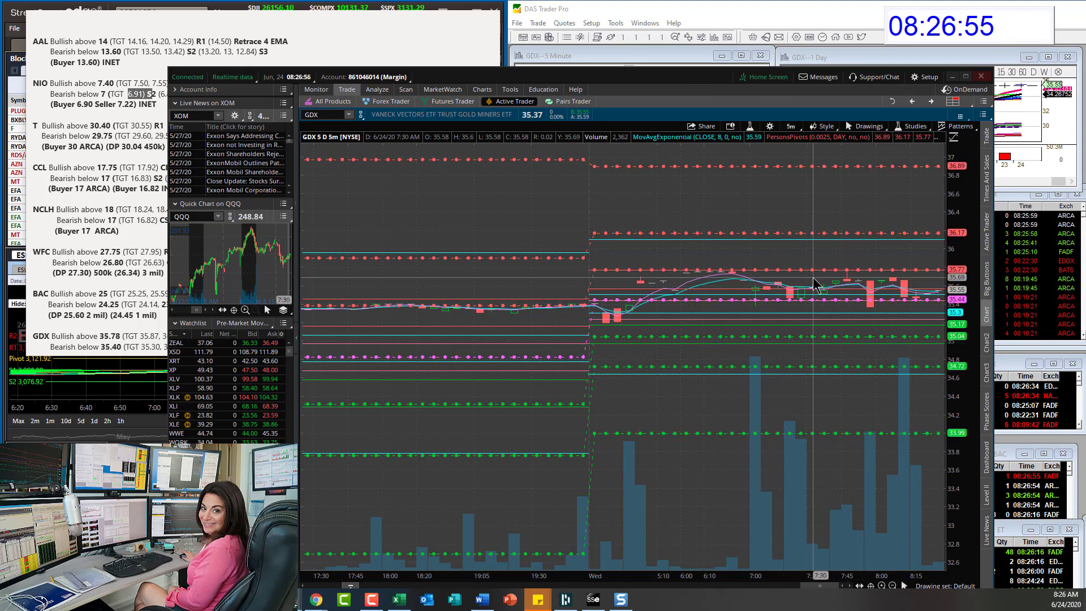
{"action": "key", "text": "alt"}
{"action": "mouse_move", "coordinate": [731, 248]}
{"action": "left_mouse_down"}
{"action": "mouse_move", "coordinate": [725, 268]}
{"action": "mouse_move", "coordinate": [744, 264]}
{"action": "left_mouse_up"}
{"action": "mouse_move", "coordinate": [848, 251]}
{"action": "left_mouse_down"}
{"action": "mouse_move", "coordinate": [845, 270]}
{"action": "mouse_move", "coordinate": [837, 261]}
{"action": "left_mouse_up"}
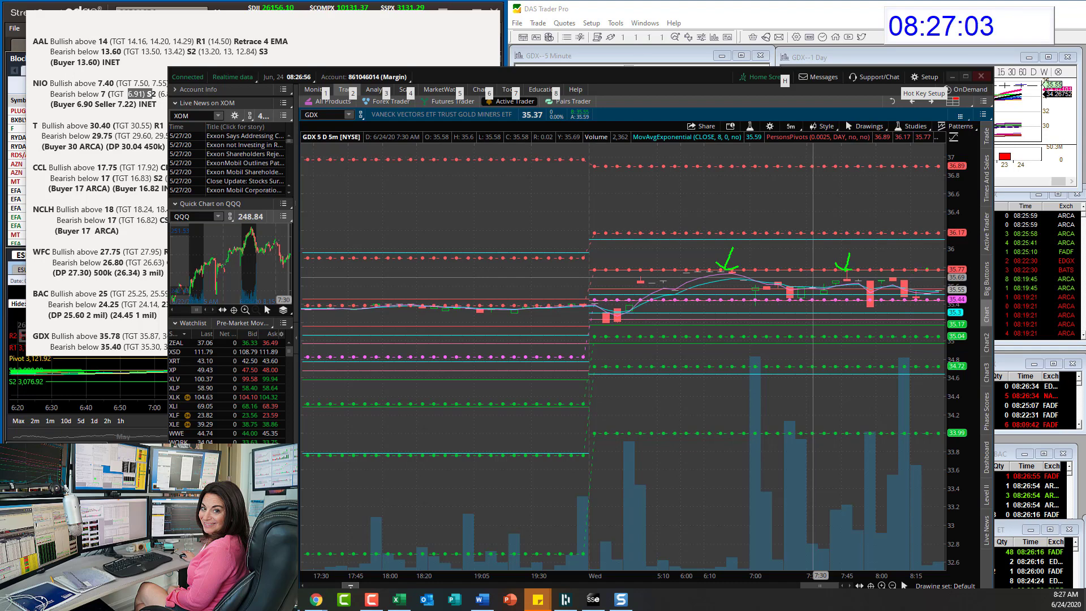
{"action": "left_click_drag", "start_coordinate": [929, 269], "coordinate": [937, 238]}
{"action": "mouse_move", "coordinate": [894, 270]}
{"action": "left_mouse_down"}
{"action": "mouse_move", "coordinate": [899, 258]}
{"action": "mouse_move", "coordinate": [914, 265]}
{"action": "mouse_move", "coordinate": [964, 180]}
{"action": "left_mouse_up"}
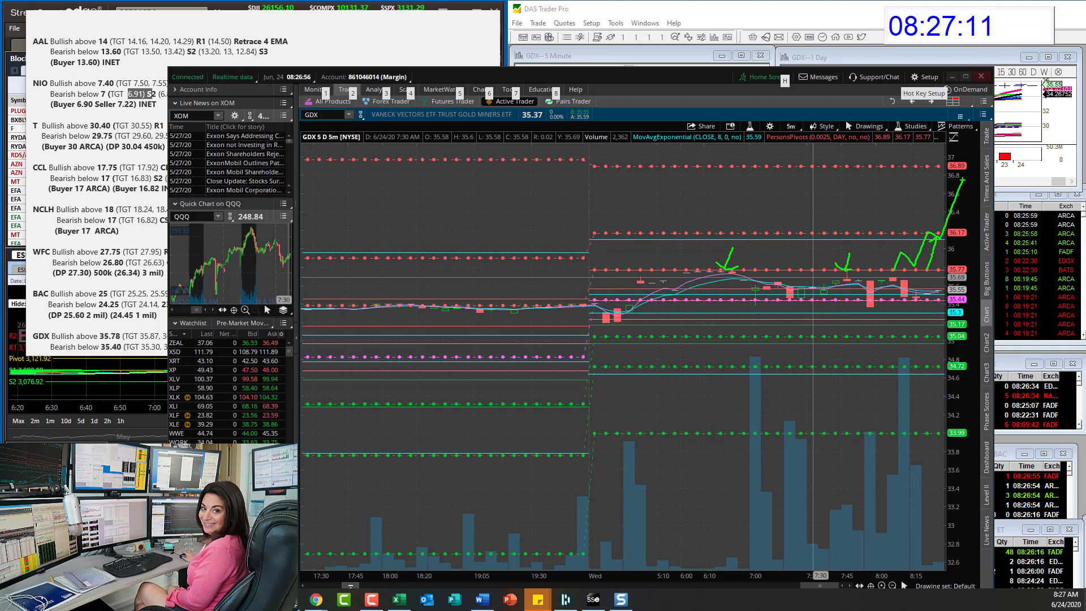
{"action": "key", "text": "Escape"}
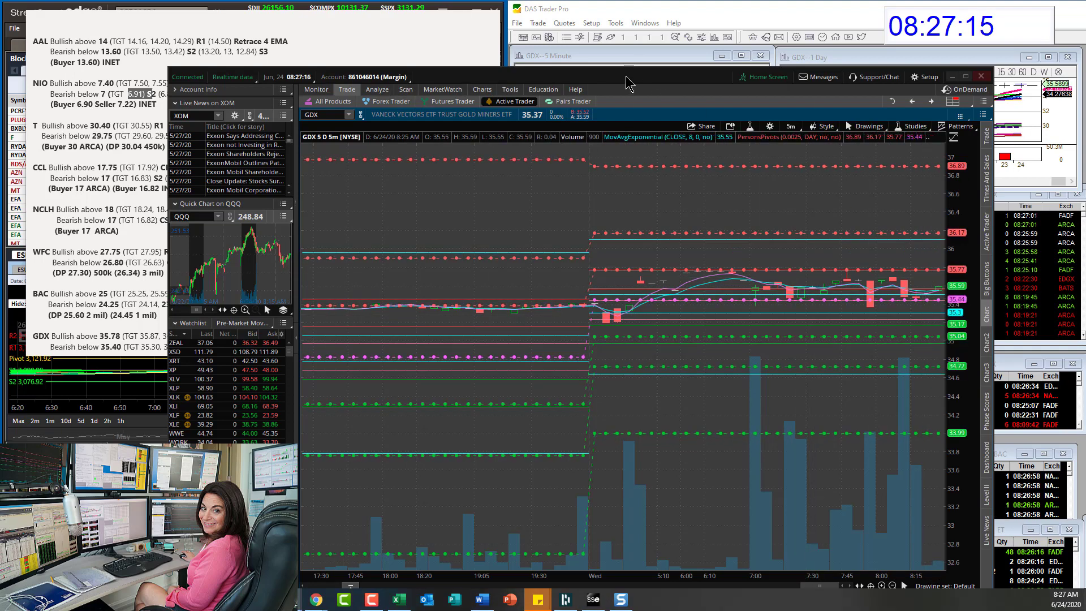
{"action": "left_click_drag", "start_coordinate": [629, 84], "coordinate": [683, 72]}
- Return to DAS, load FSLY into the montages and charts, and stretch its daily chart taller
{"action": "key", "text": "super+Down"}
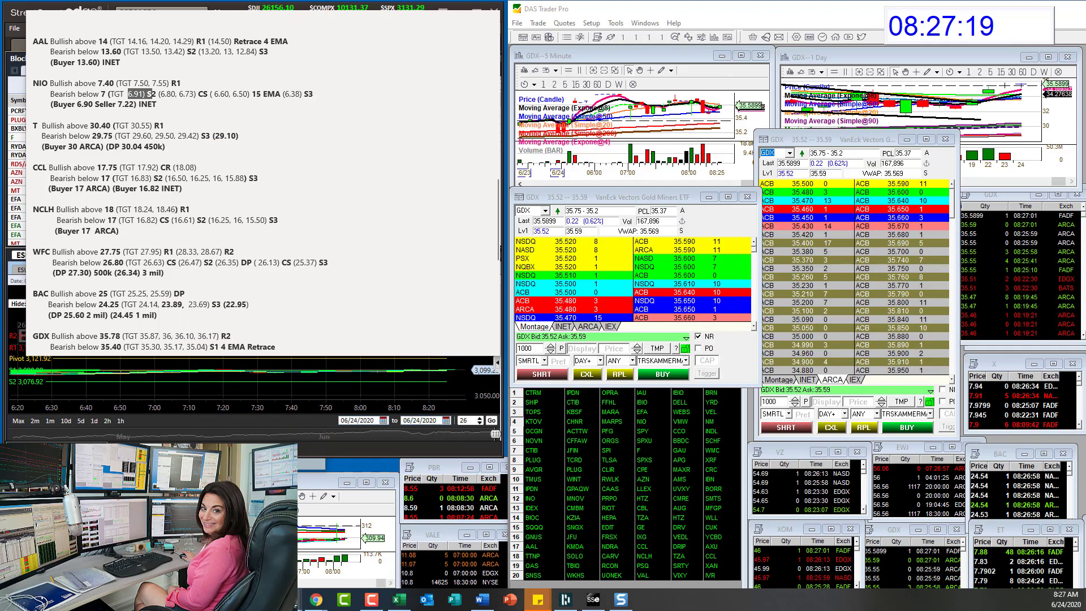
{"action": "left_click", "coordinate": [536, 210]}
{"action": "type", "text": "G"}
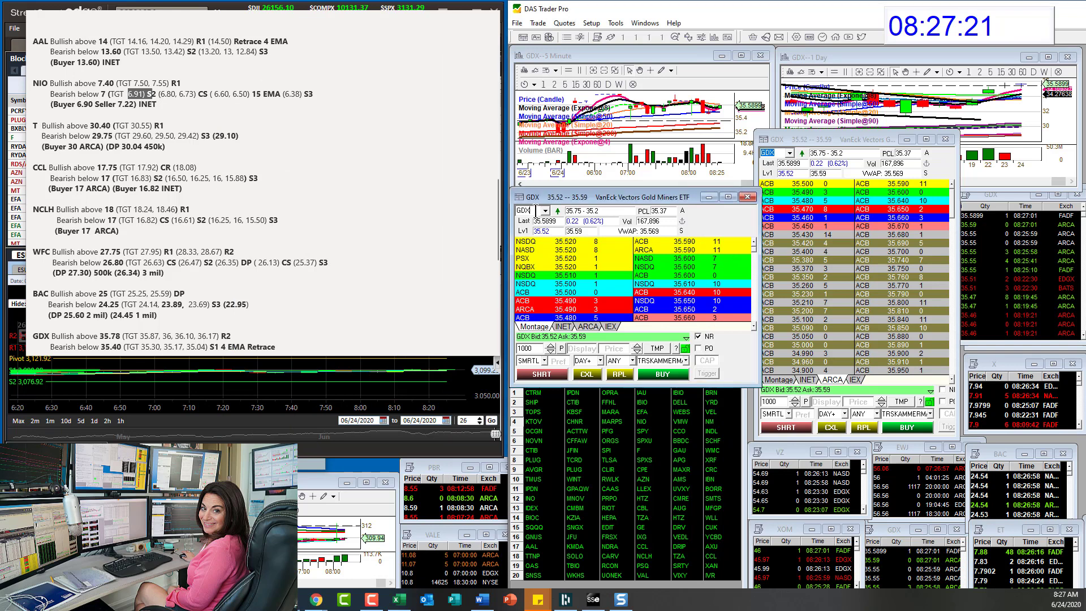
{"action": "key", "text": "BackSpace"}
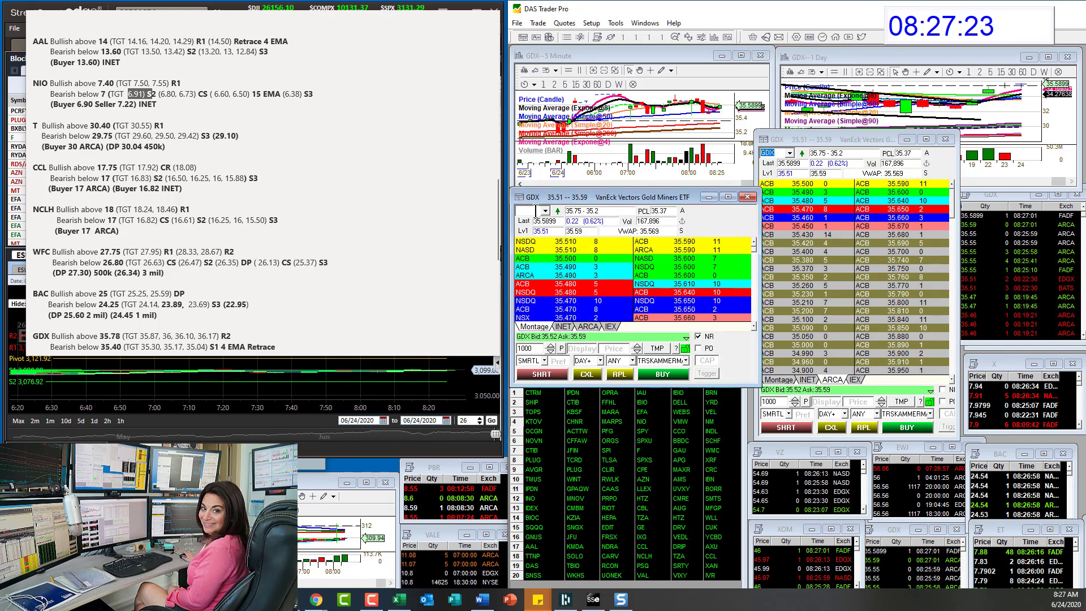
{"action": "scroll", "coordinate": [372, 218], "scroll_direction": "down", "scroll_amount": 4}
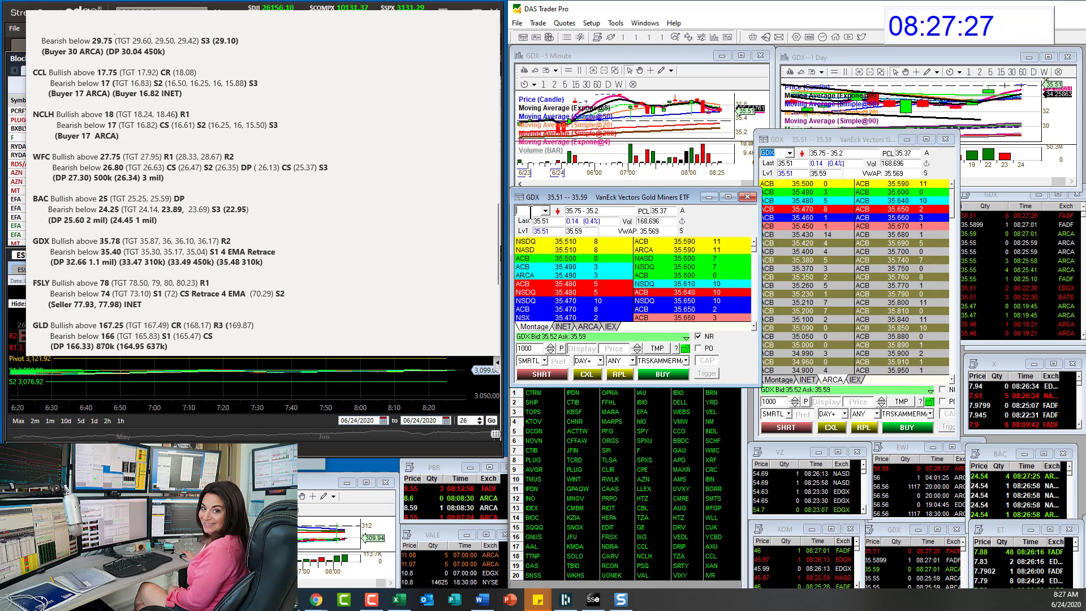
{"action": "type", "text": "LY"}
{"action": "key", "text": "Return"}
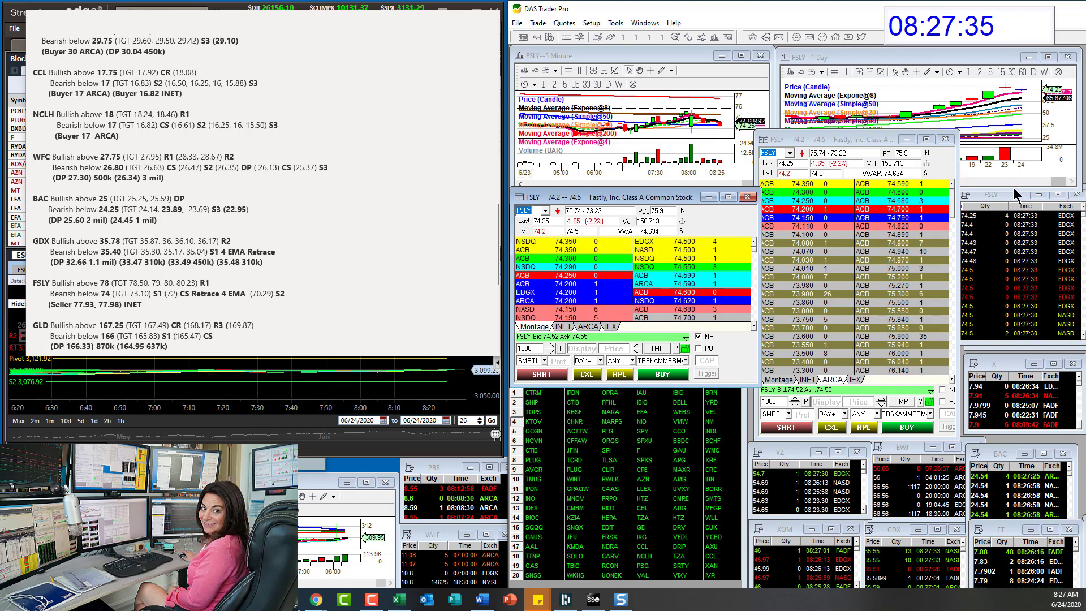
{"action": "left_click_drag", "start_coordinate": [1014, 188], "coordinate": [1014, 315]}
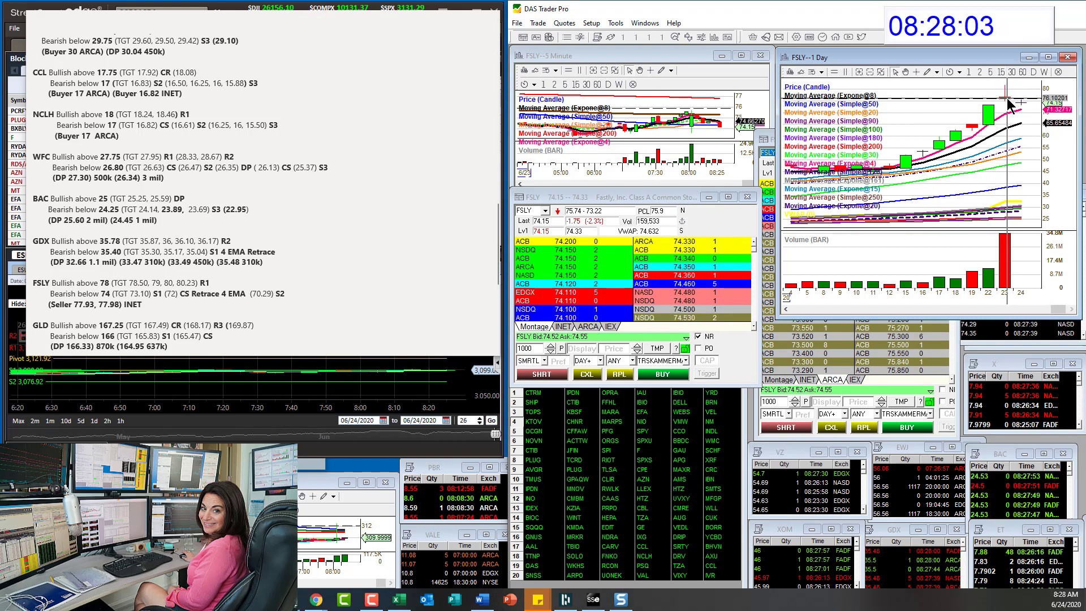
{"action": "mouse_move", "coordinate": [1008, 99]}
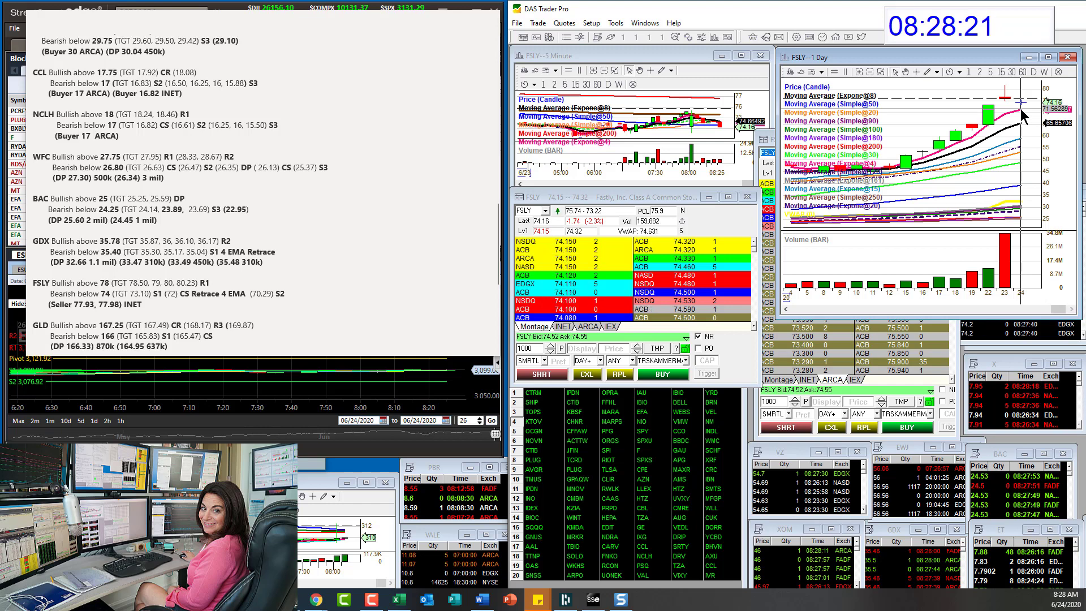
- Load GLD into the linked montages and charts and return the notes to the top
{"action": "left_click", "coordinate": [534, 211]}
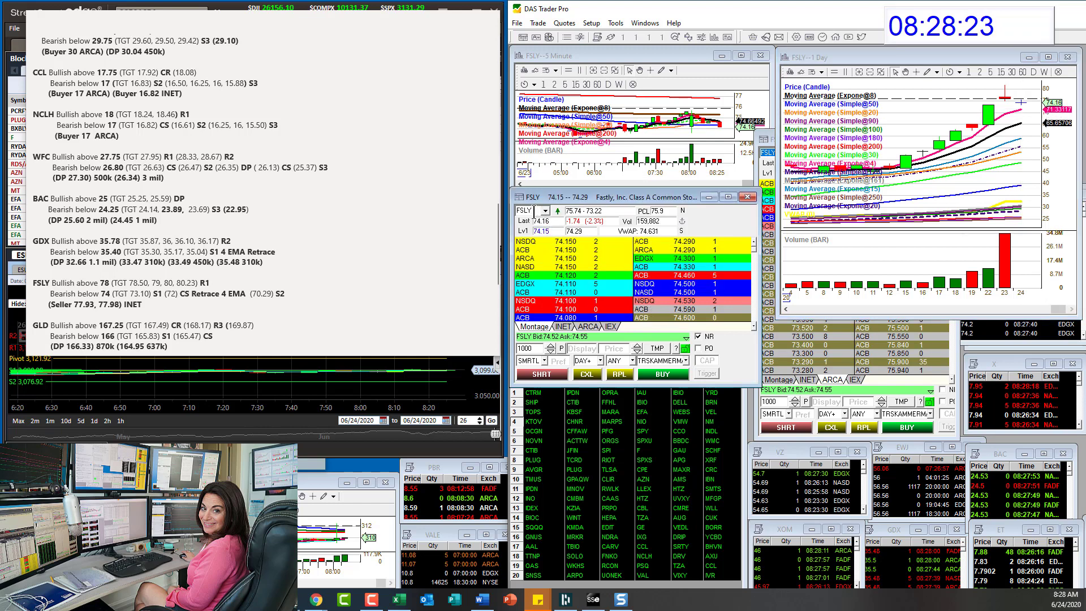
{"action": "type", "text": "GLD"}
{"action": "key", "text": "Return"}
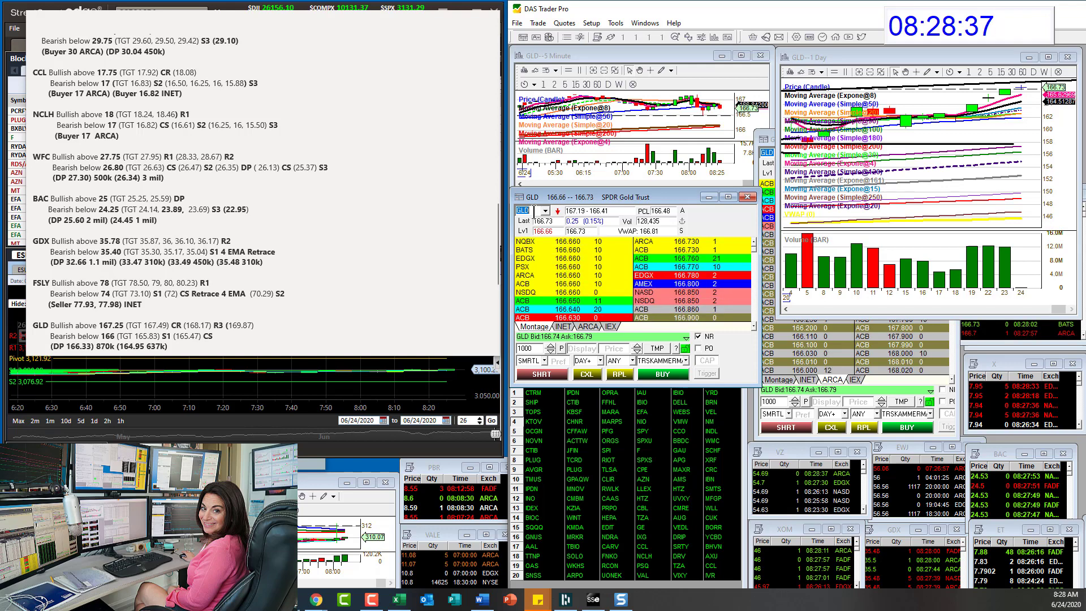
{"action": "scroll", "coordinate": [217, 300], "scroll_direction": "down", "scroll_amount": 2}
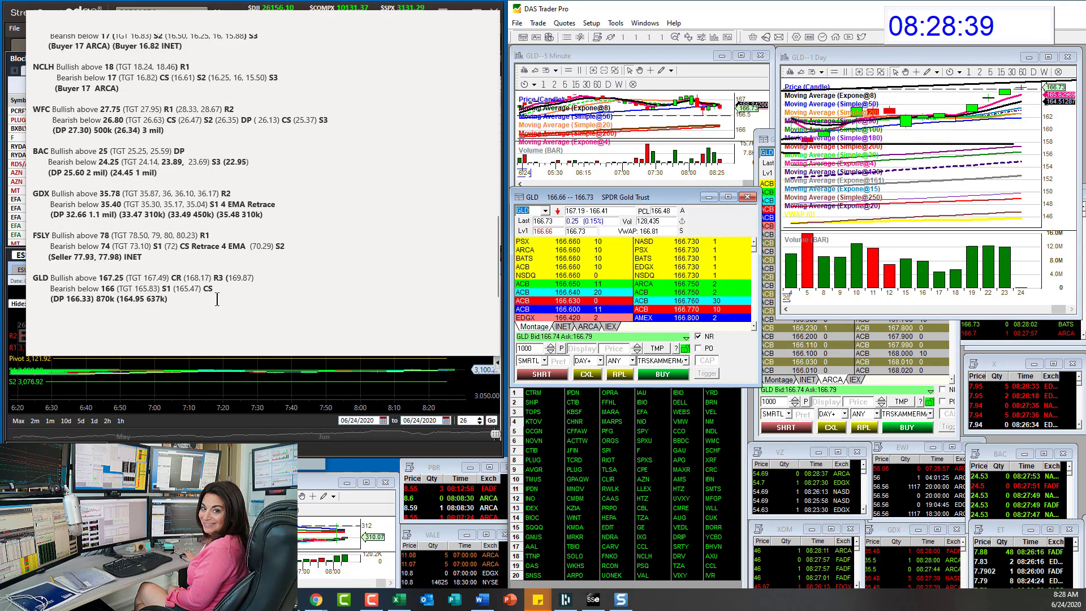
{"action": "scroll", "coordinate": [217, 300], "scroll_direction": "up", "scroll_amount": 20}
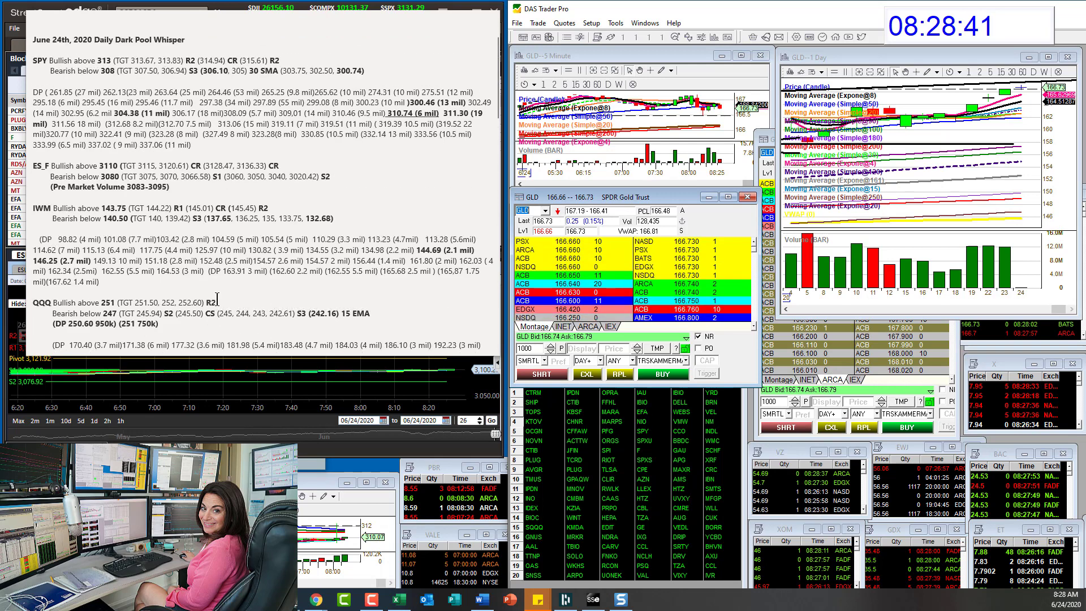